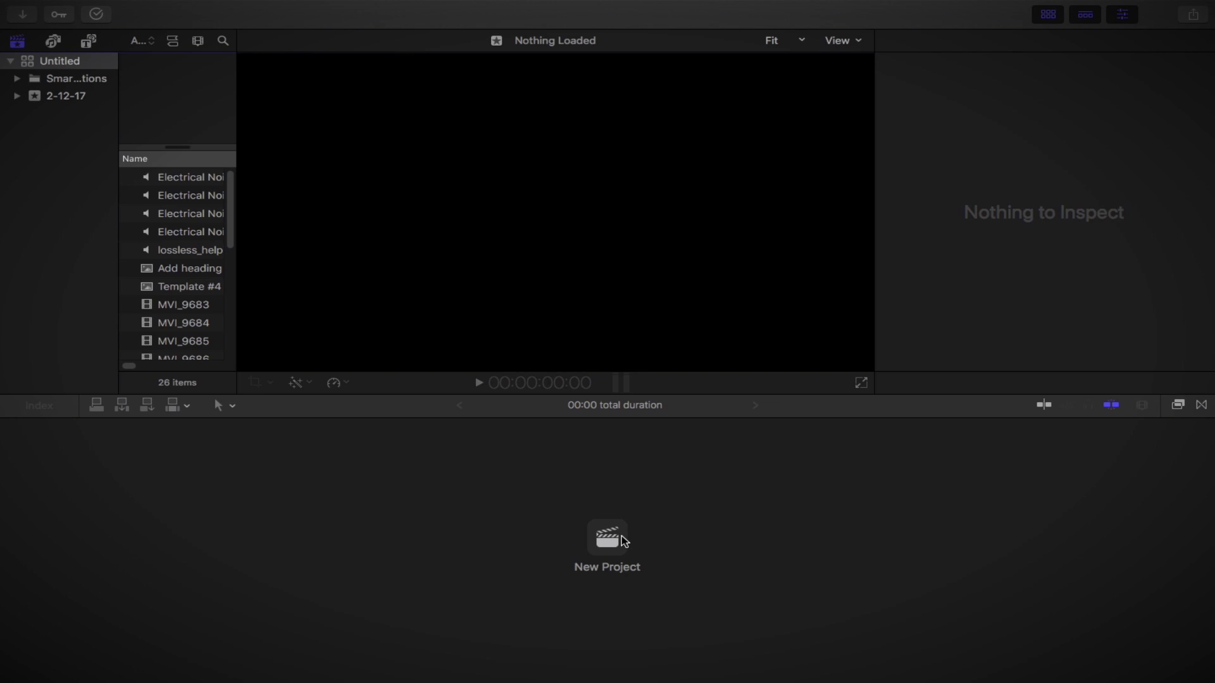
- Create a project named 'VHS Effect' in NTSC SD 720x480 format at 29.97p
left_click(611, 537)
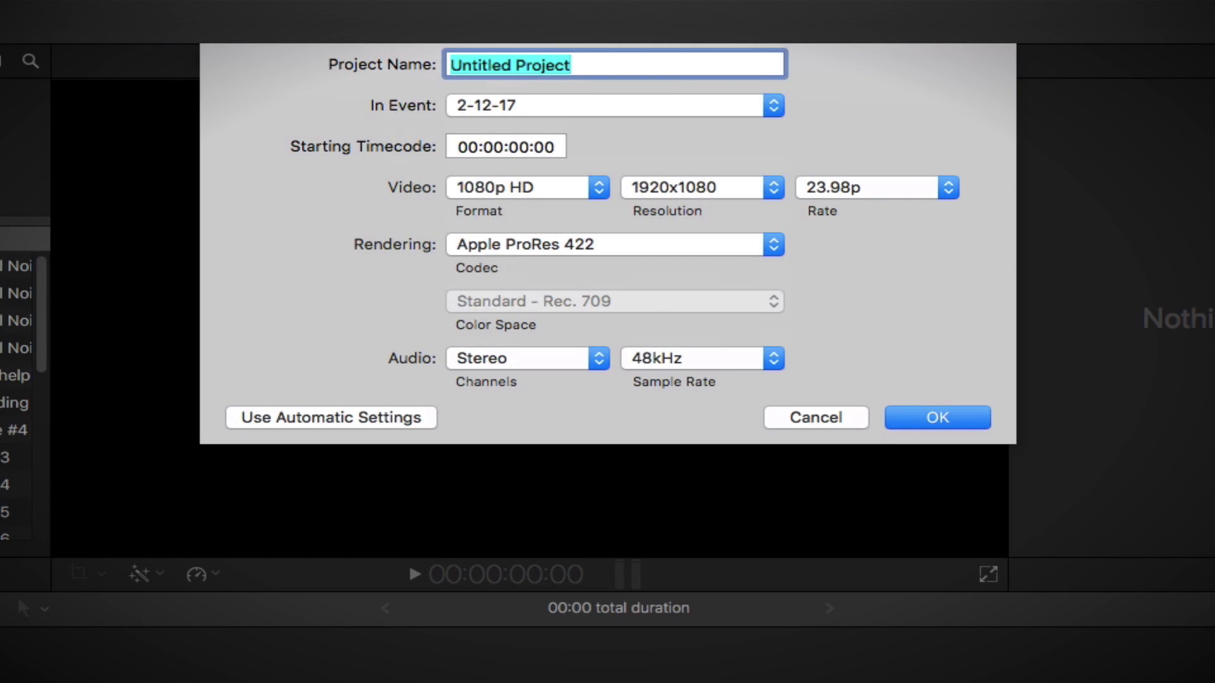
type("VHS Effe")
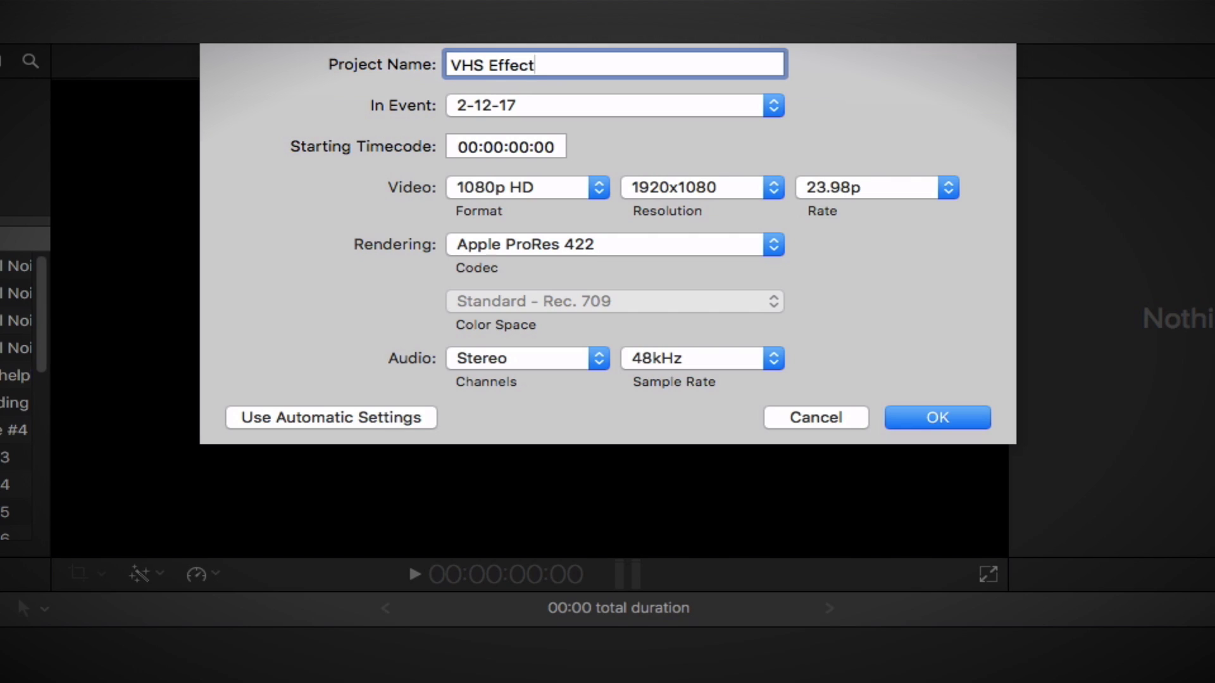
left_click(516, 188)
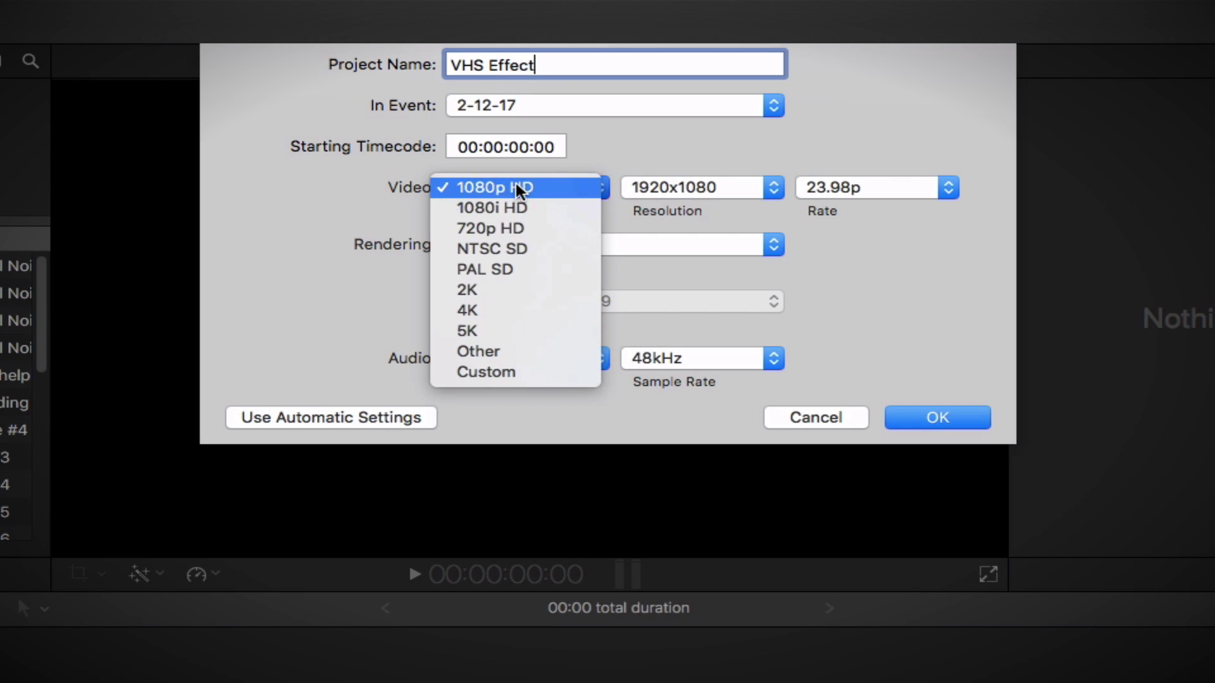
left_click(507, 247)
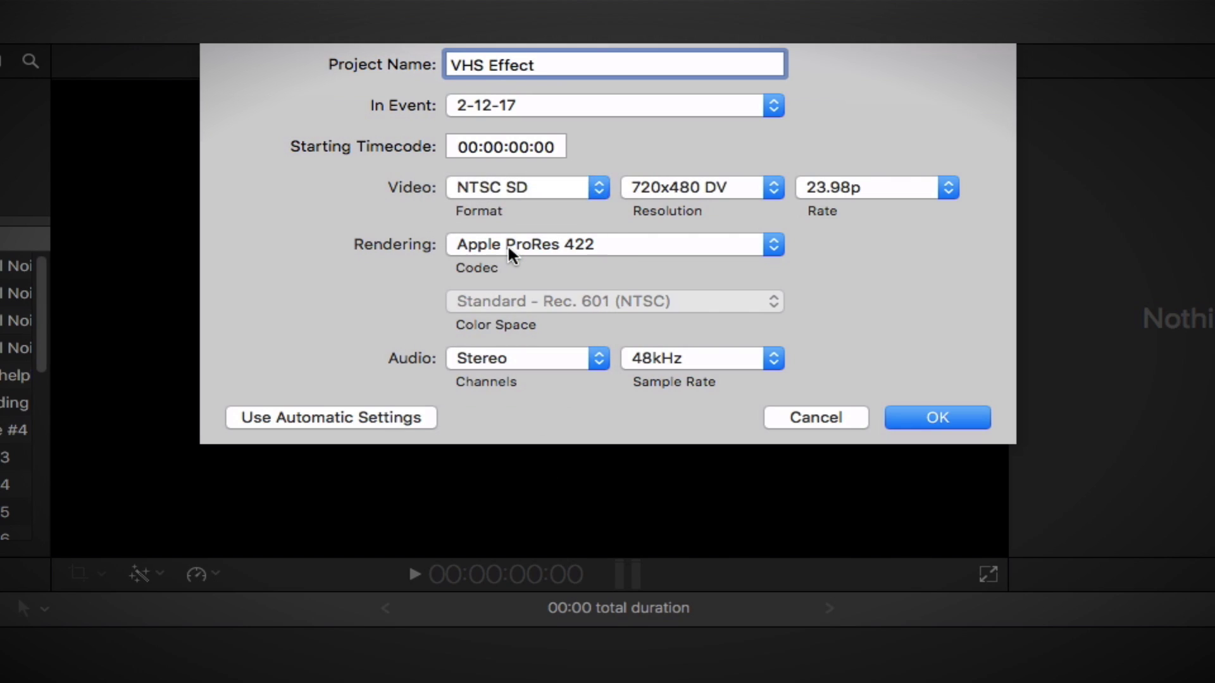
left_click(902, 187)
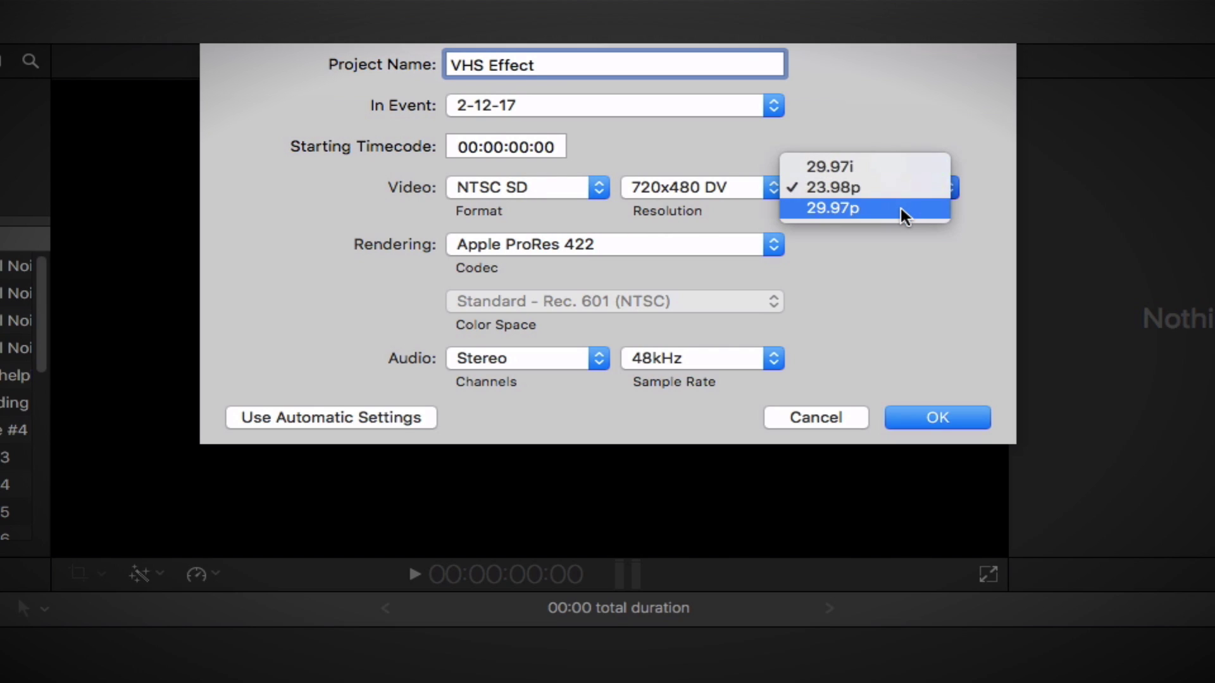
left_click(900, 207)
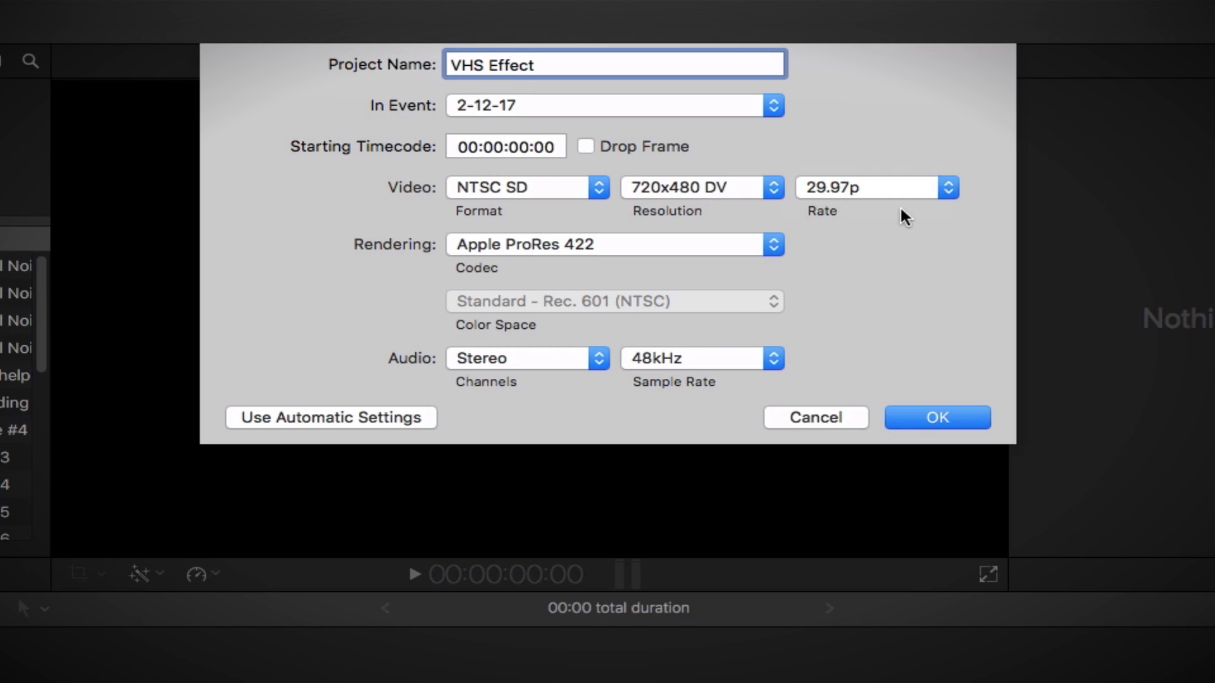
left_click(928, 419)
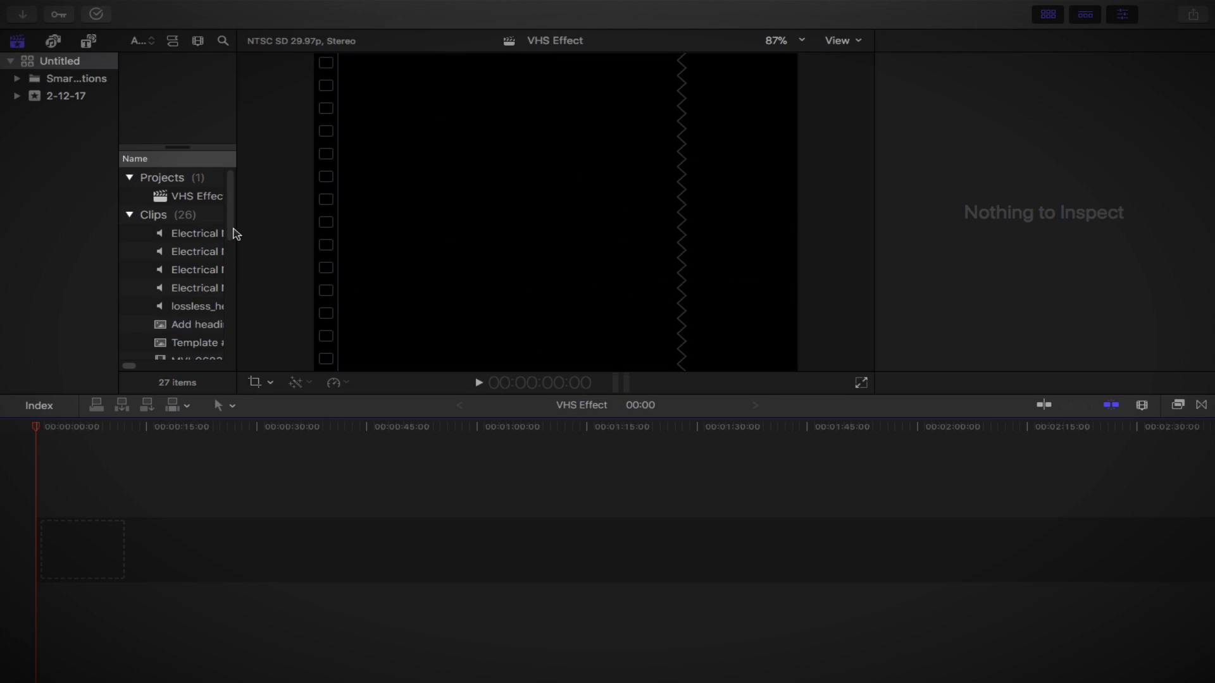
- Put the Fish - 10531 clip on the timeline and scale it to 139%
left_click_drag(235, 234, 38, 534)
left_click(196, 355)
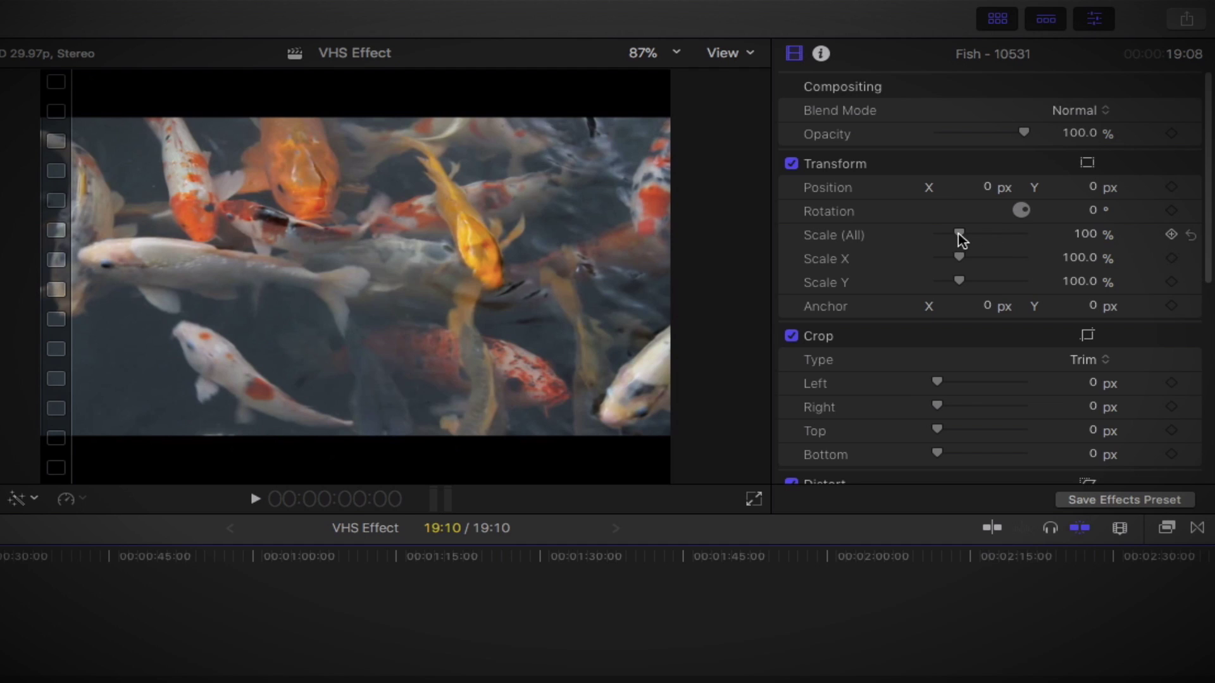
left_click_drag(958, 234, 969, 235)
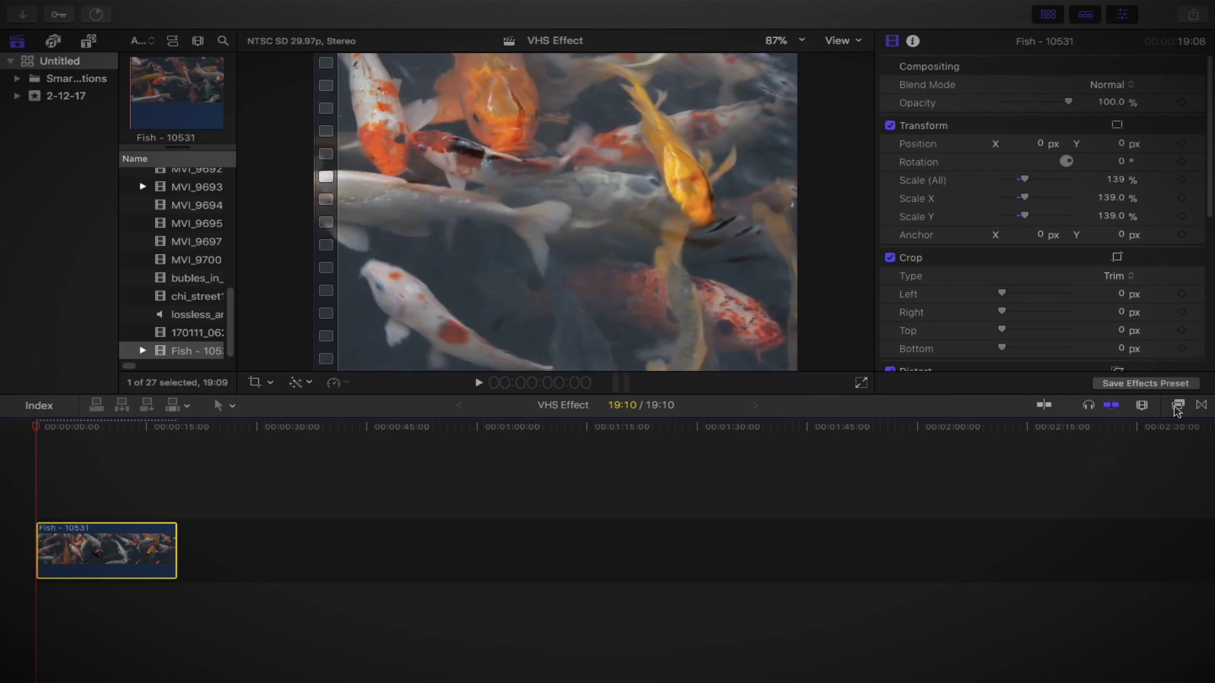
- Find the Add Noise effect and apply it to the koi clip
left_click(1177, 405)
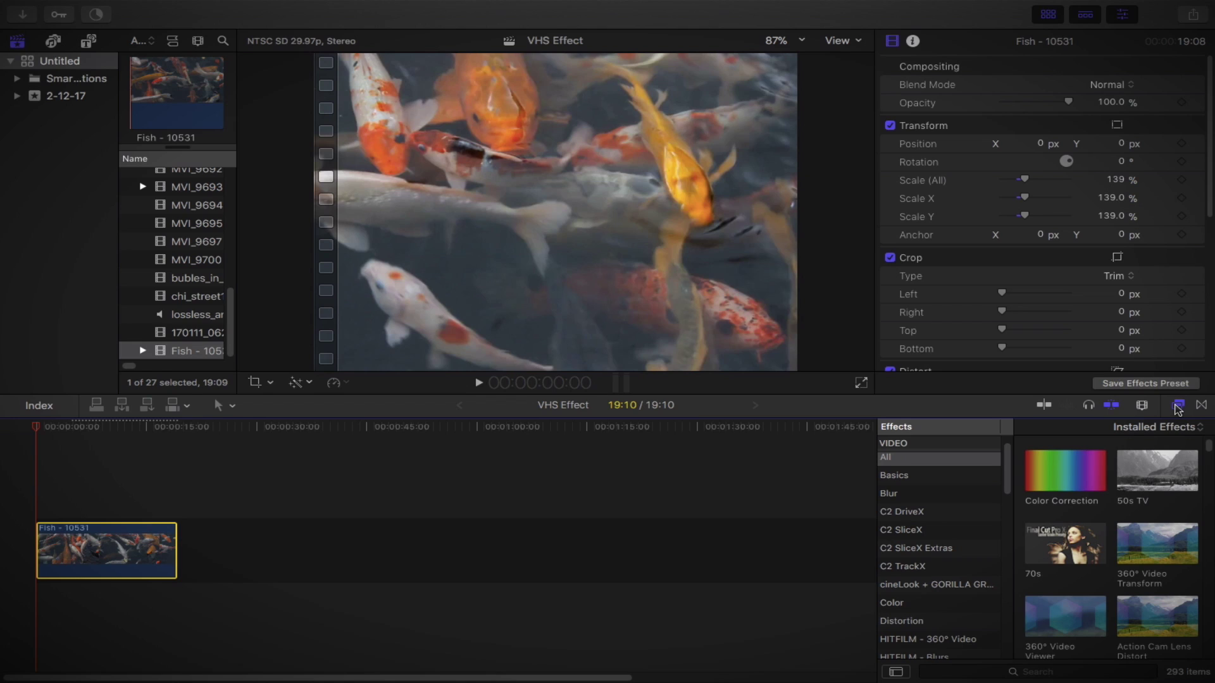
left_click(1062, 671)
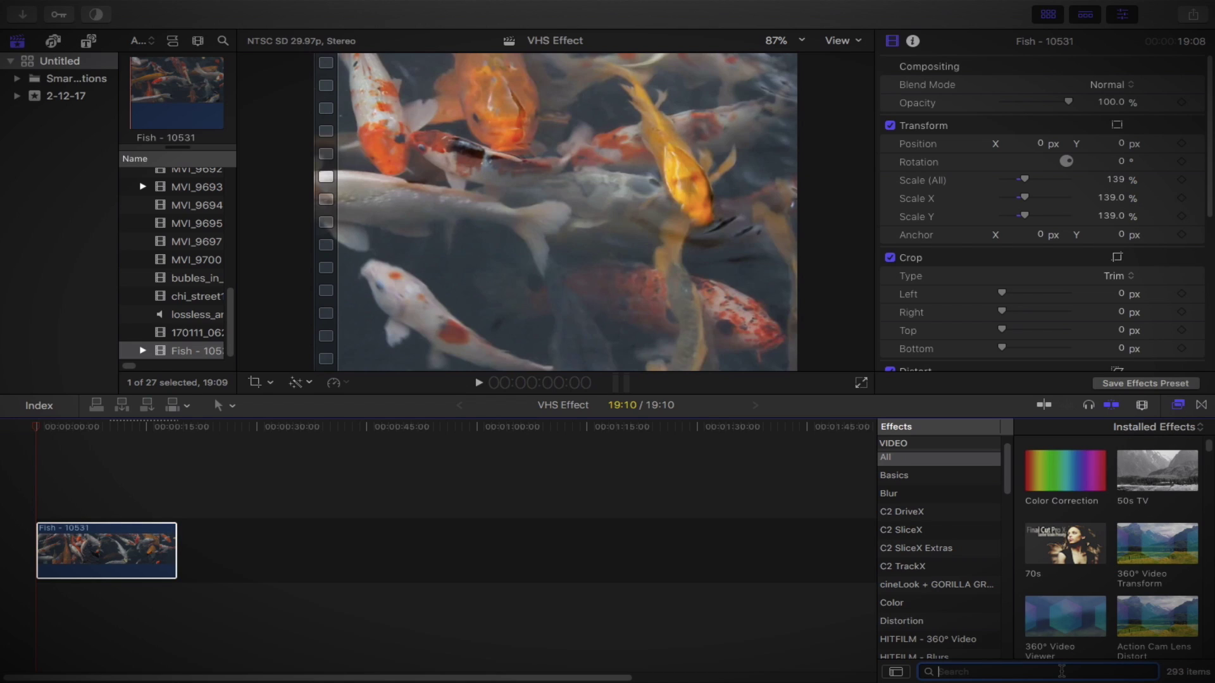
type("Add noise")
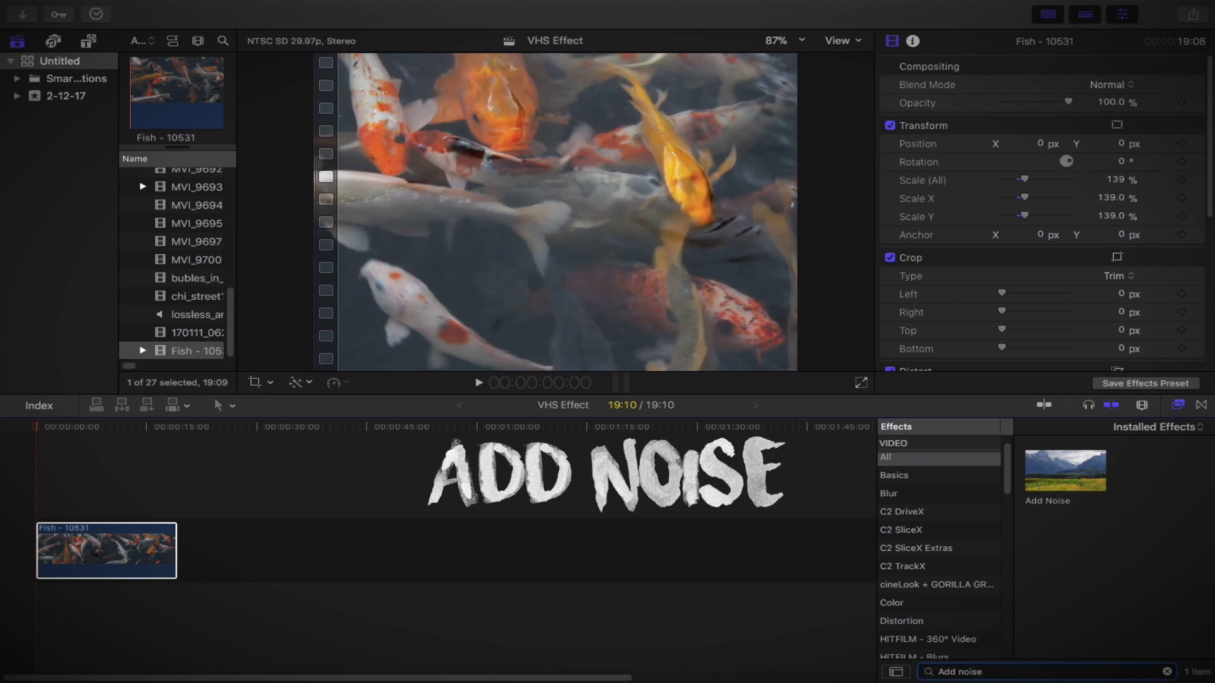
left_click(1059, 492)
left_click_drag(1059, 496, 142, 567)
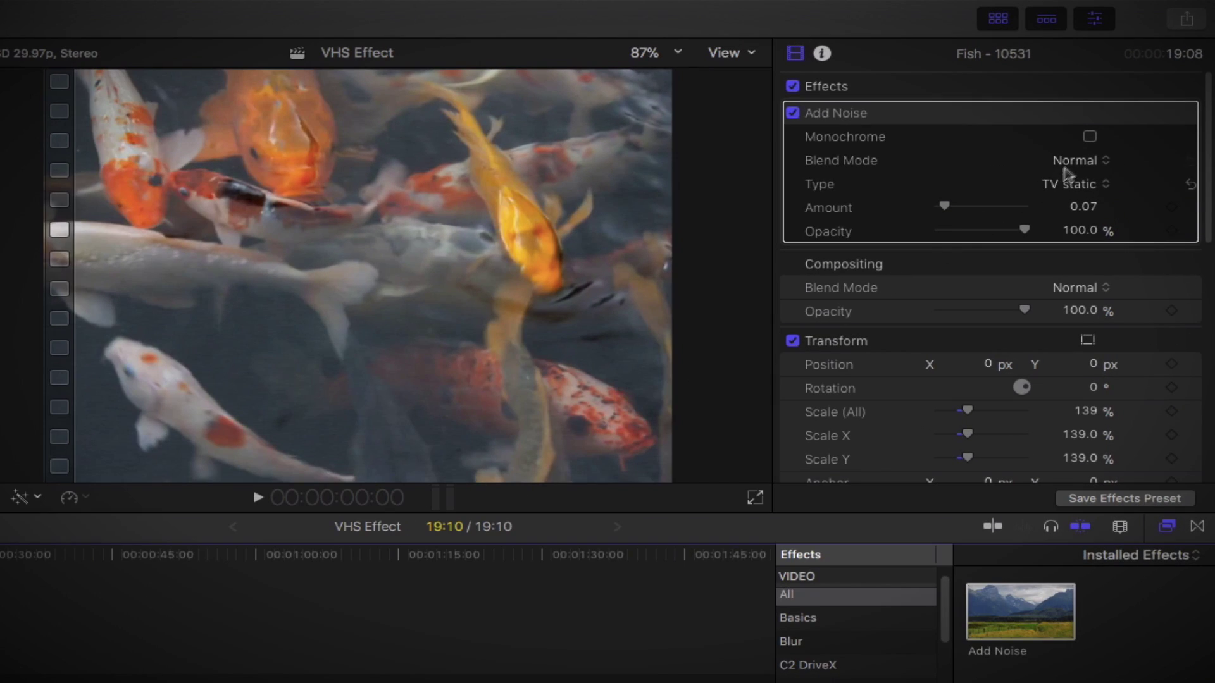
- Set Add Noise to Color Dodge blend, Gaussian Noise (Film Grain) type, and amount 0.23
left_click(1070, 162)
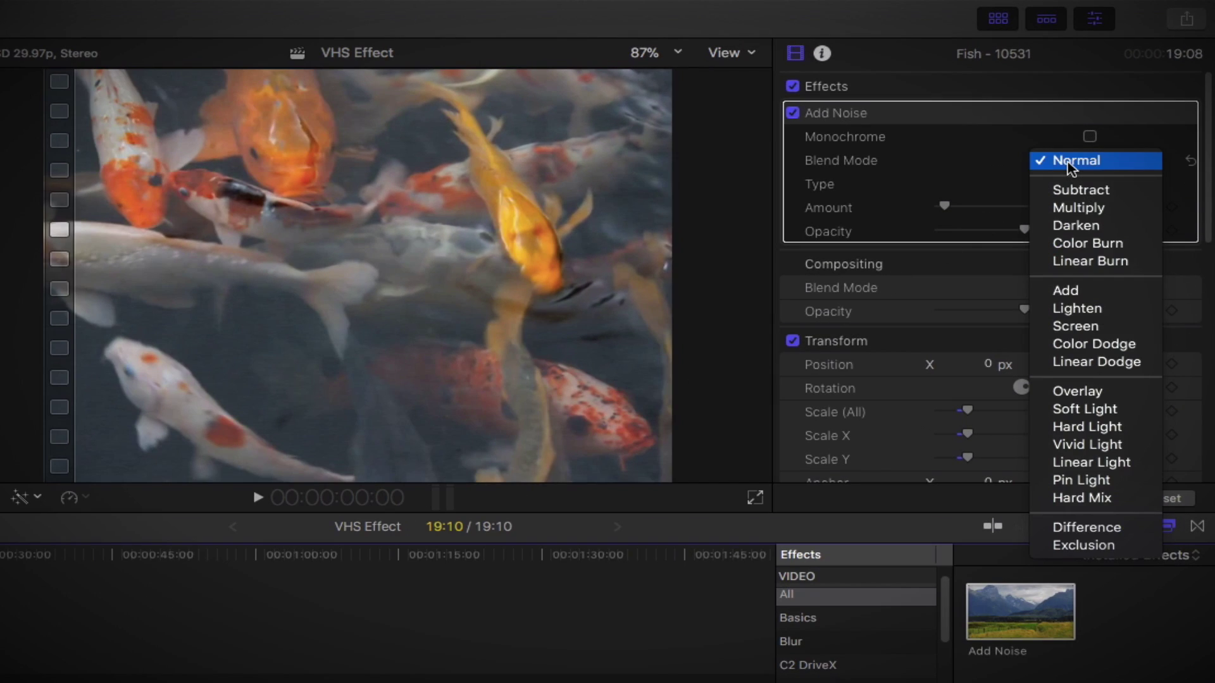
left_click(1072, 344)
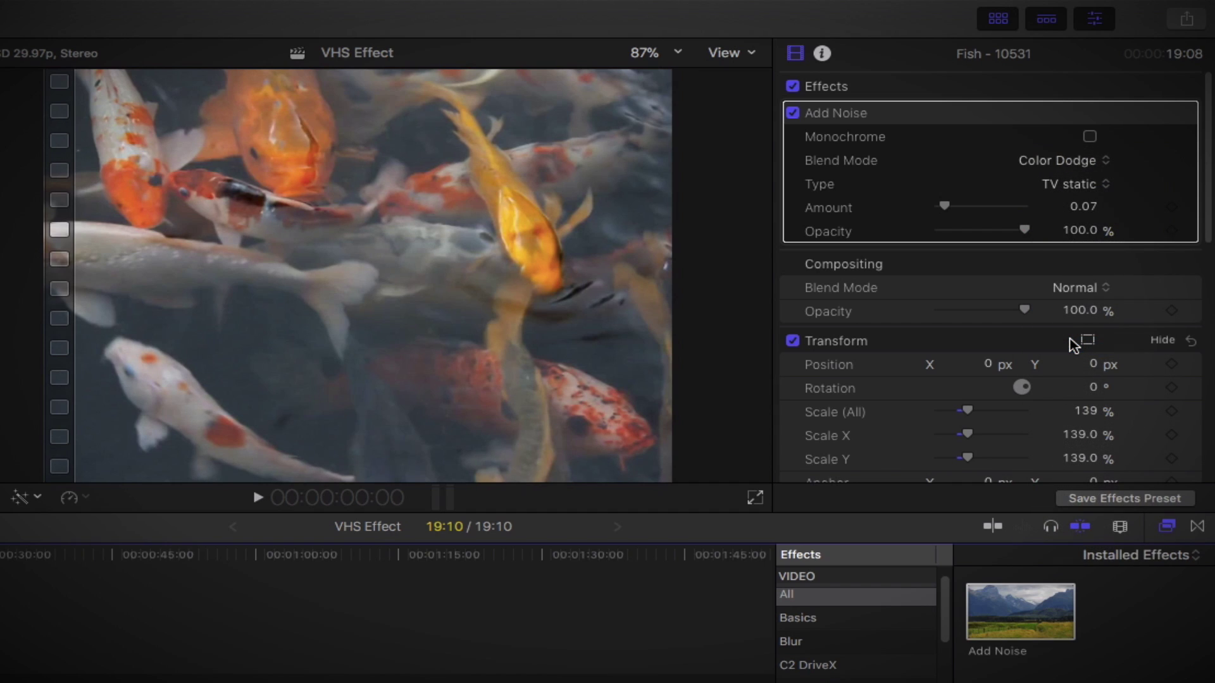
left_click(1069, 186)
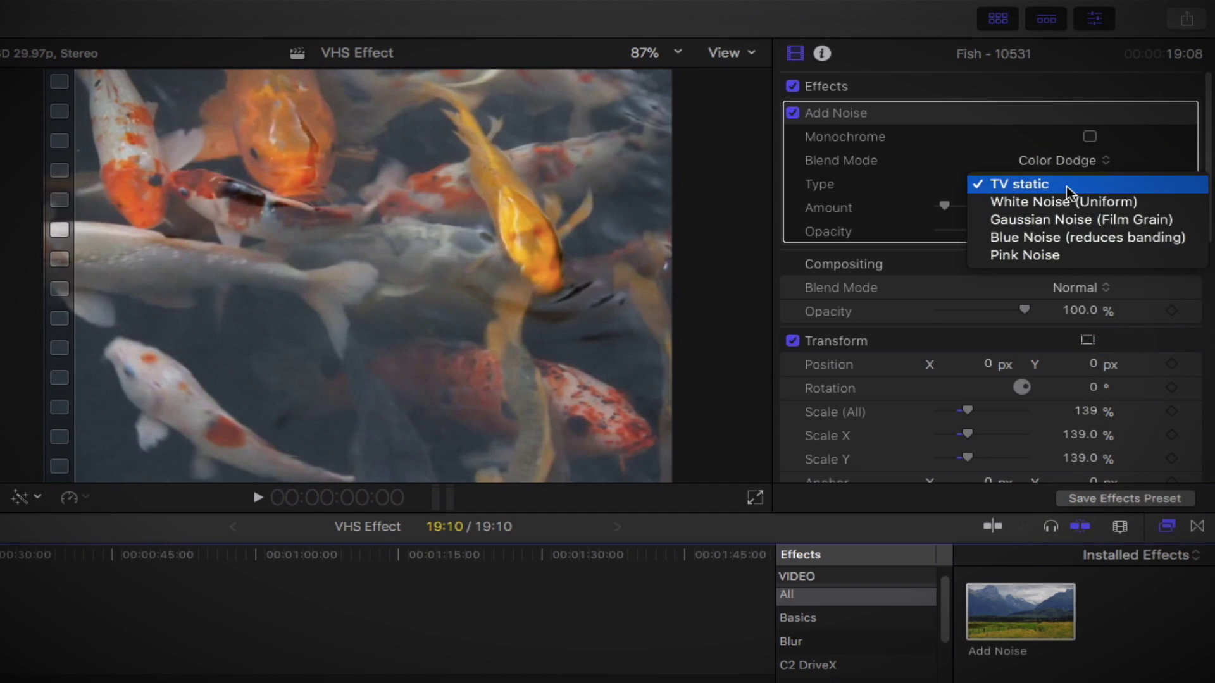
left_click(1069, 221)
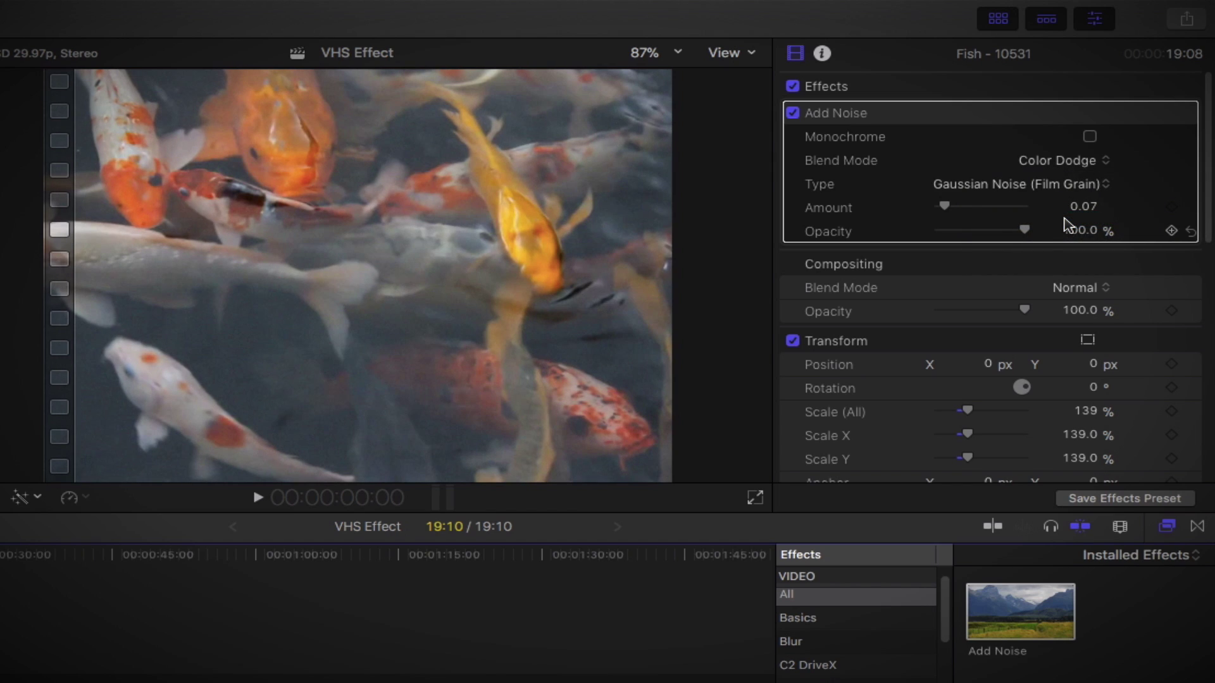
left_click(1085, 208)
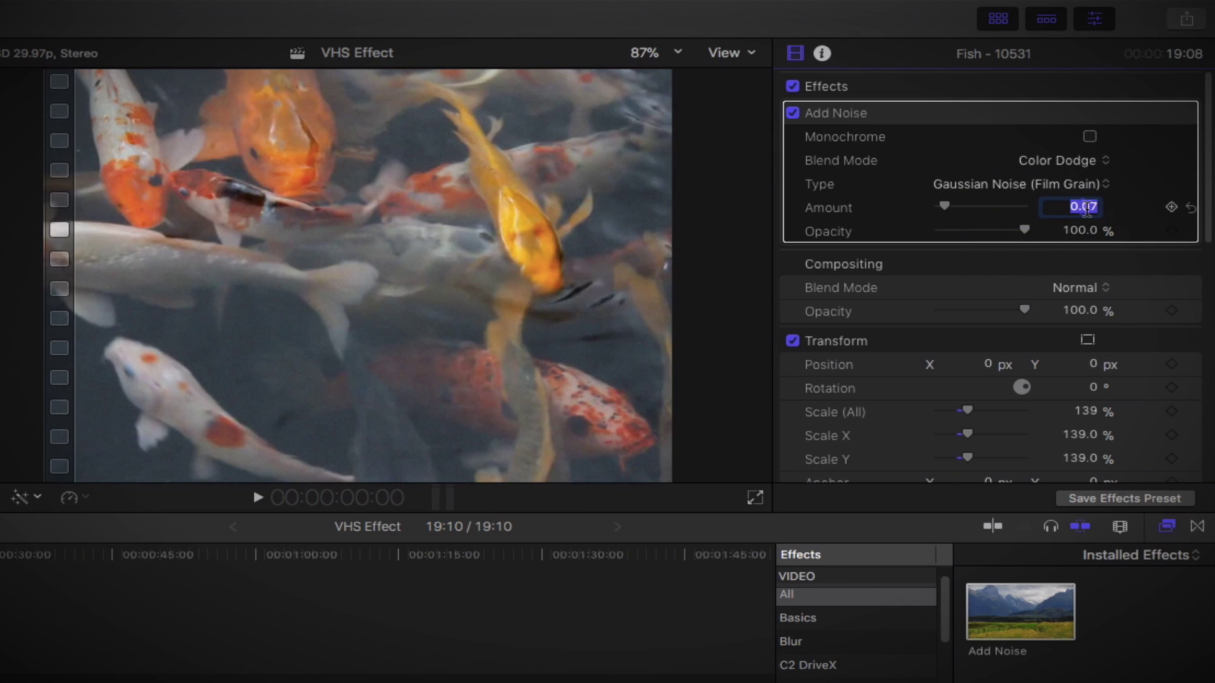
type("0.23")
key("Return")
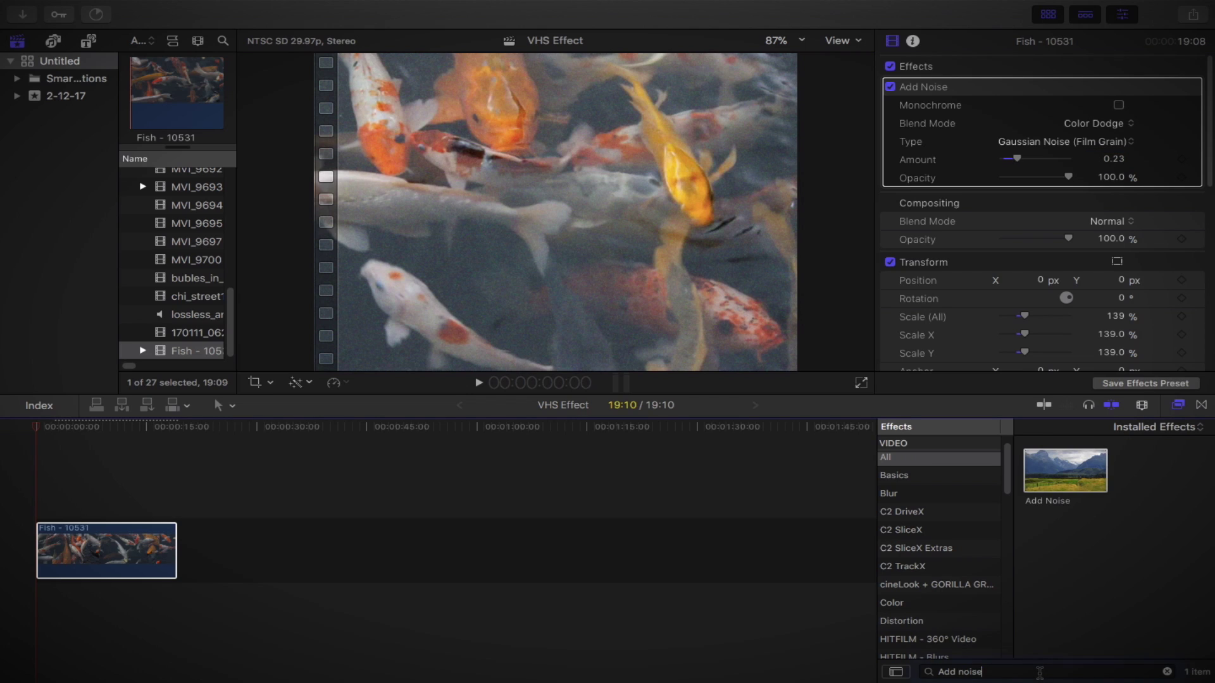
- Apply the Gaussian blur effect to the Fish clip with its amount set to 2.0
left_click(1040, 673)
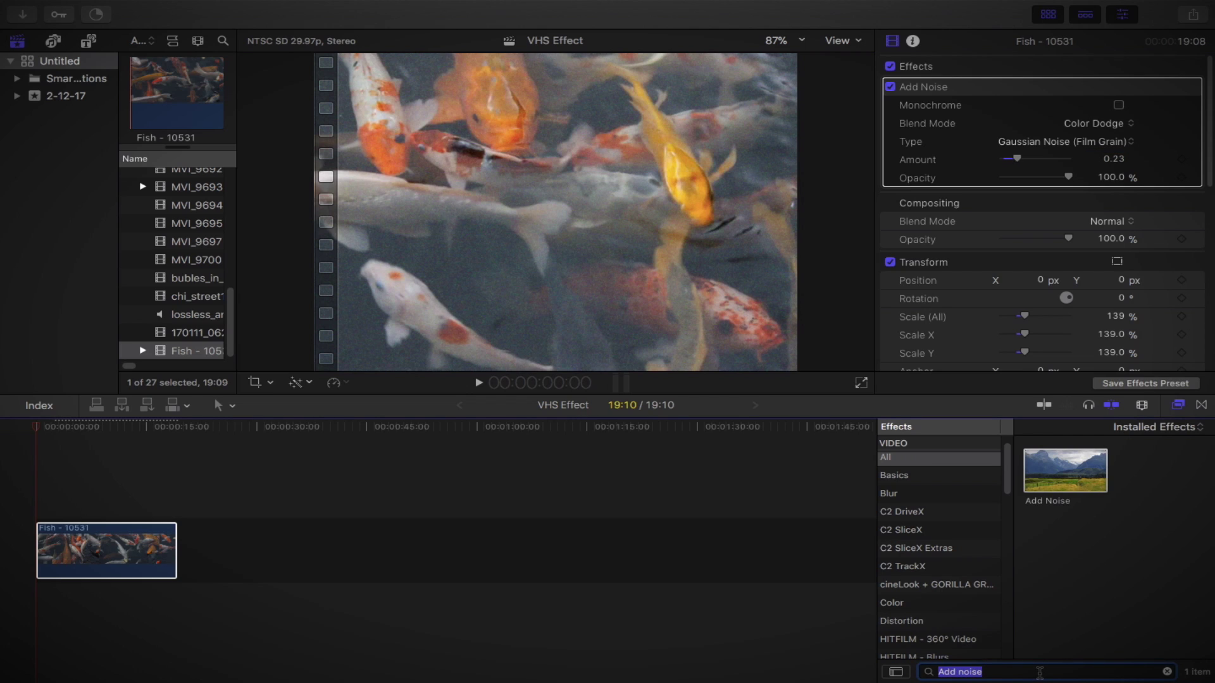
type("Gaussia")
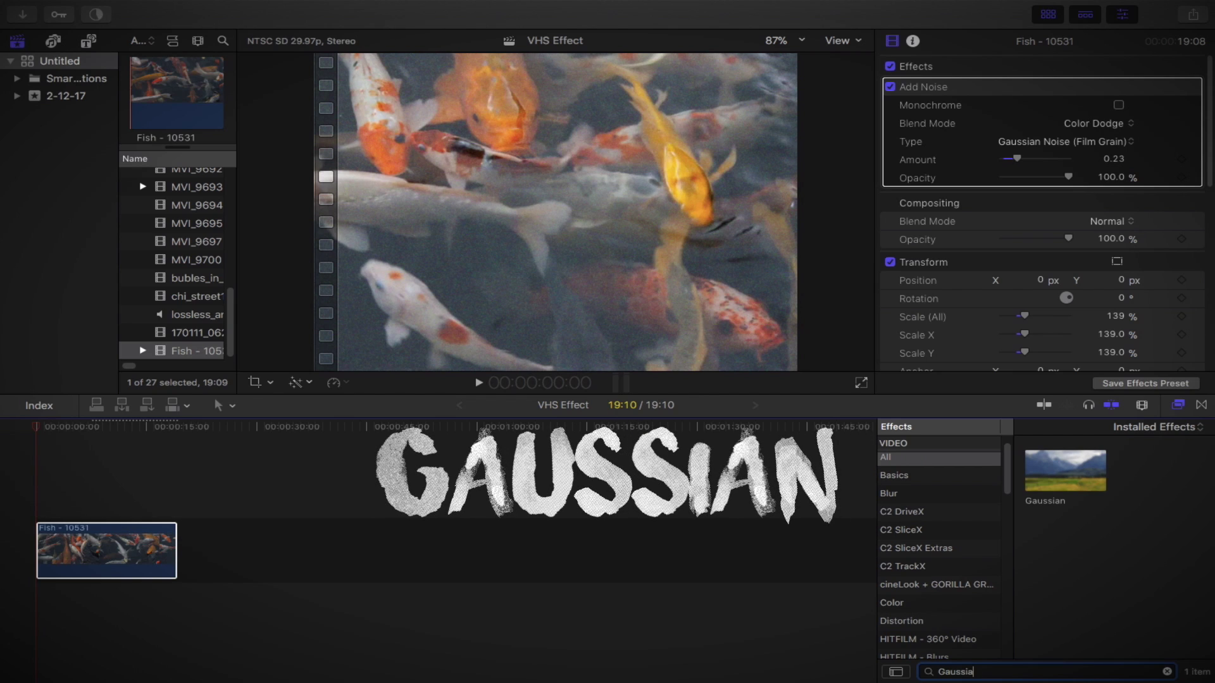
left_click(1044, 490)
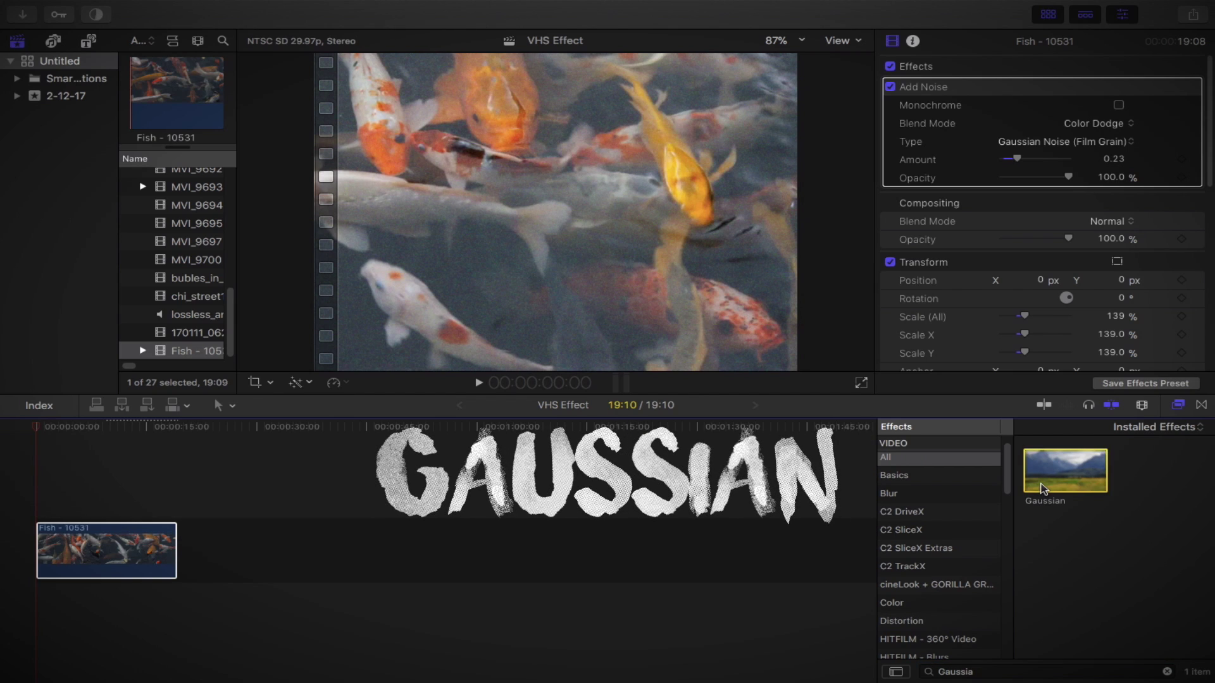
left_click_drag(1043, 489, 153, 565)
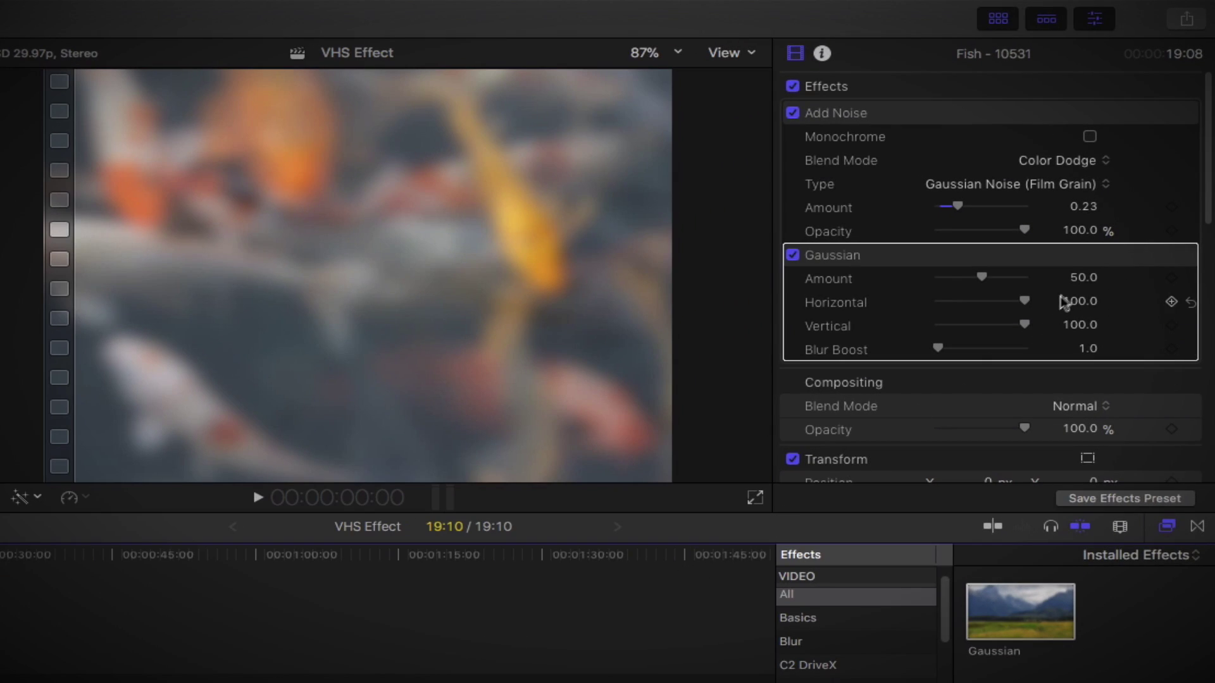
left_click(1077, 278)
type("2")
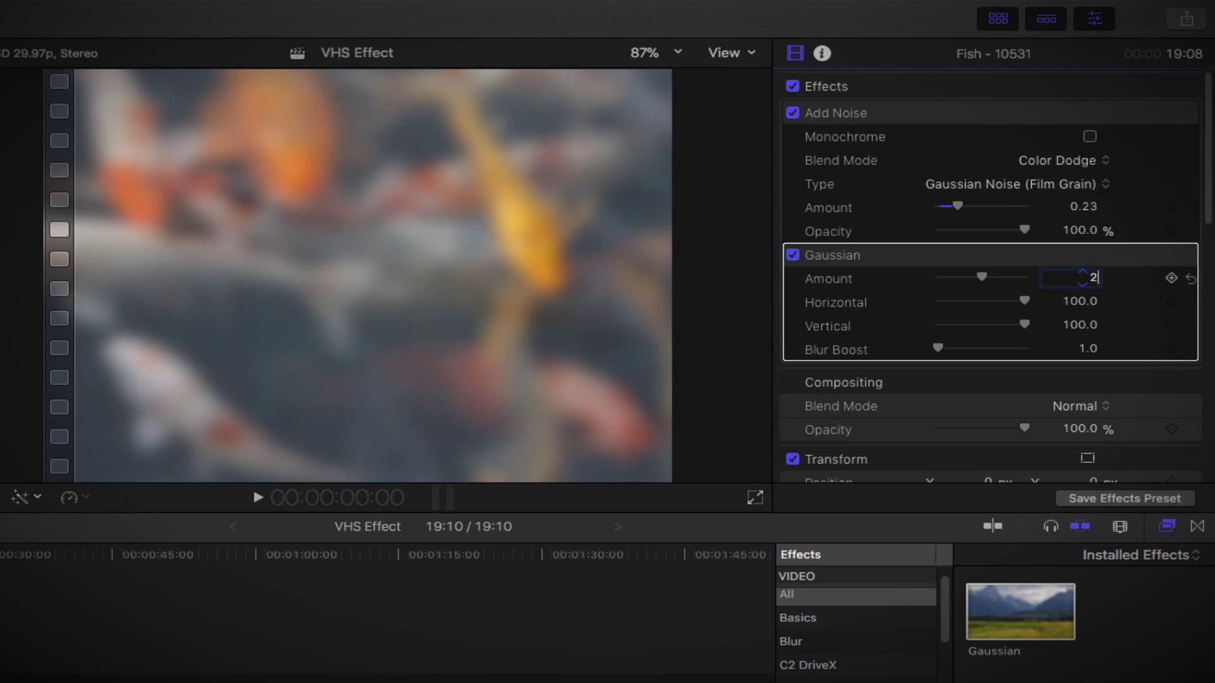
key("Return")
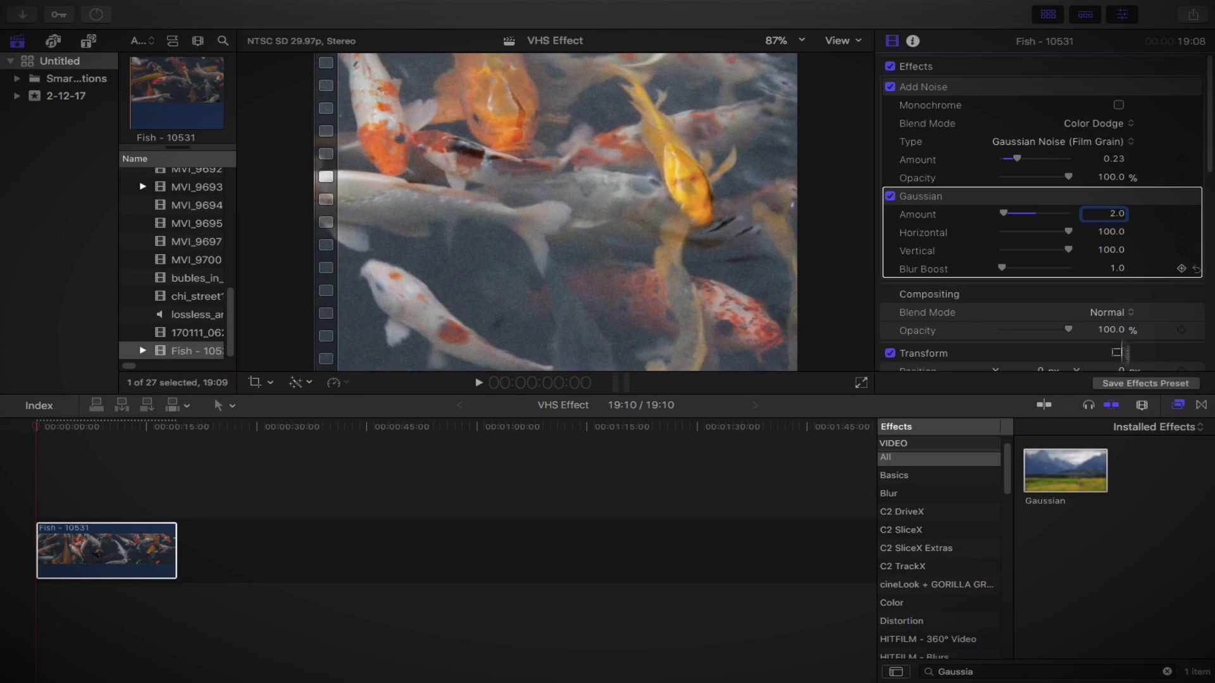
- Apply the Sharpen effect to the Fish clip with its amount set to 8.0
left_click(1032, 671)
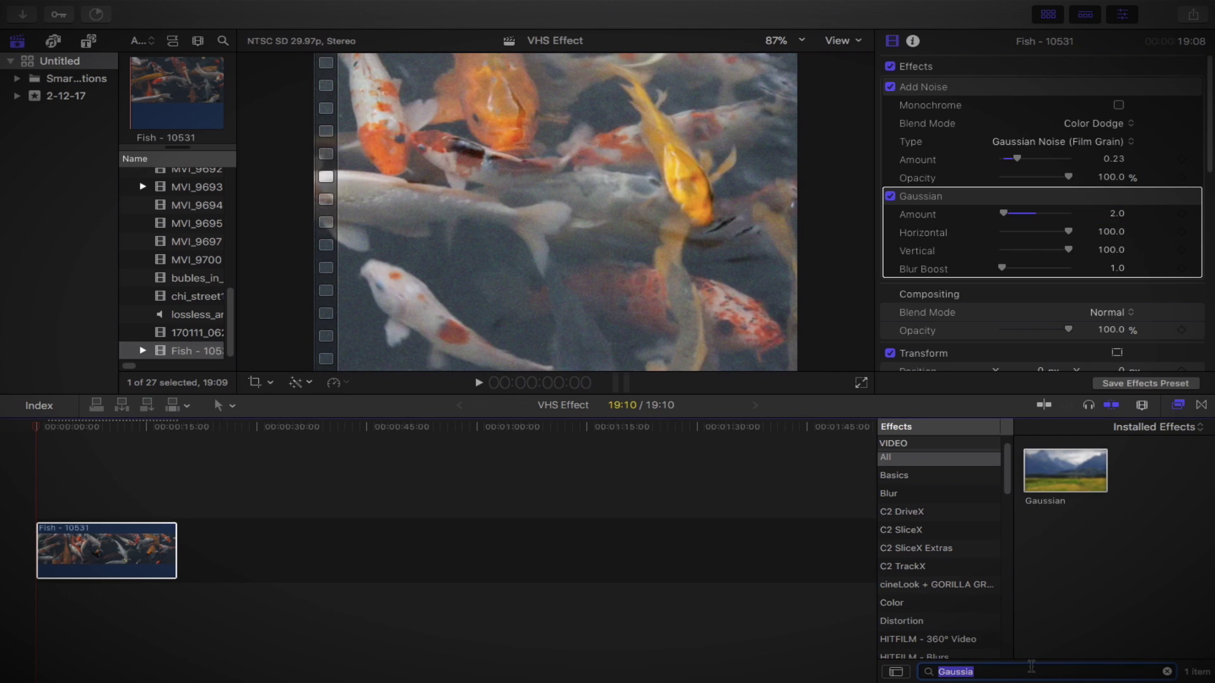
type("Sharpen")
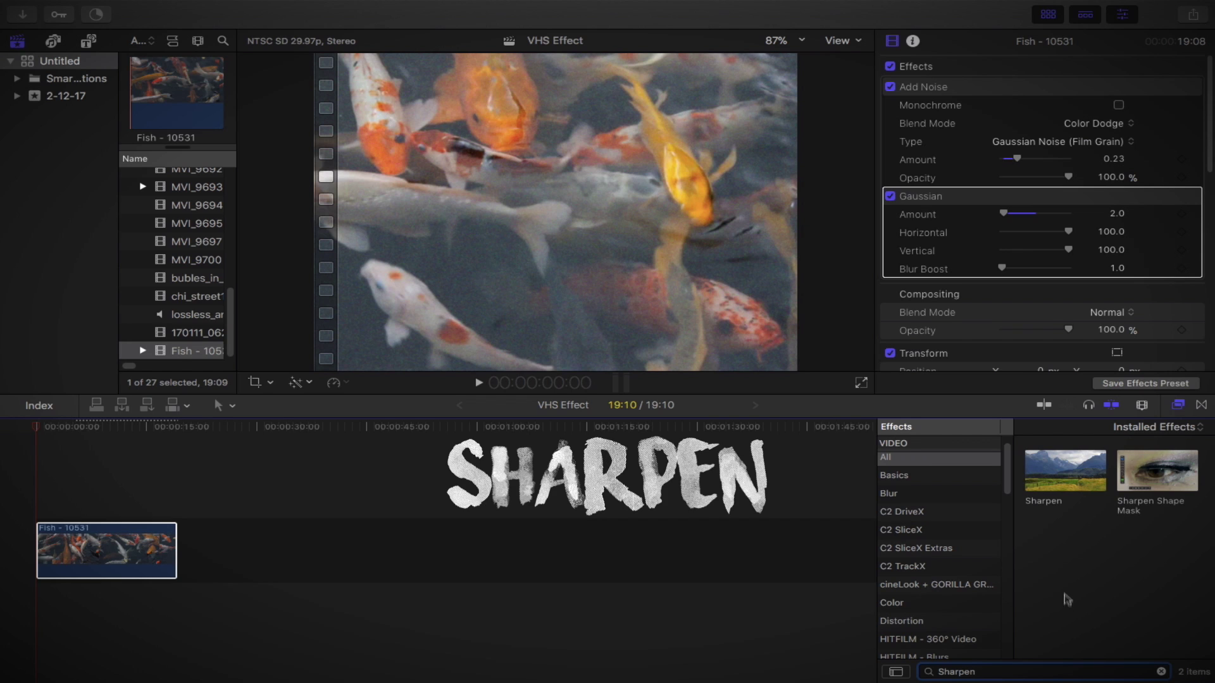
left_click_drag(1077, 483, 114, 551)
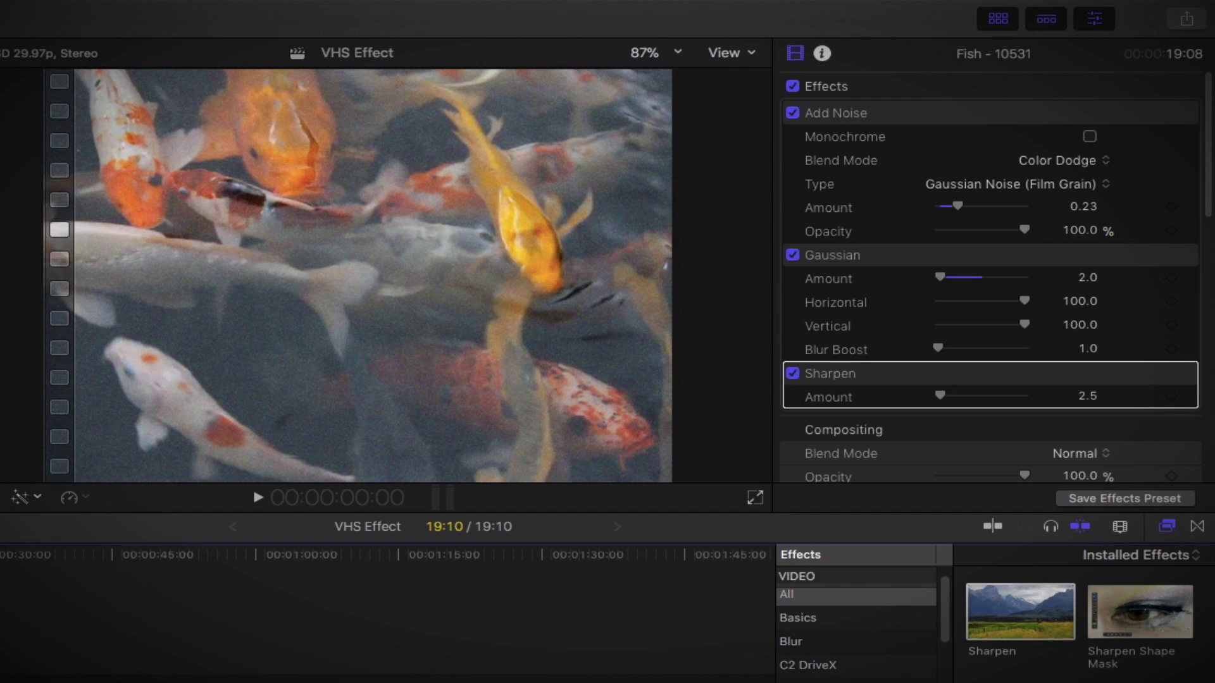
left_click(1086, 399)
type("8")
key("Return")
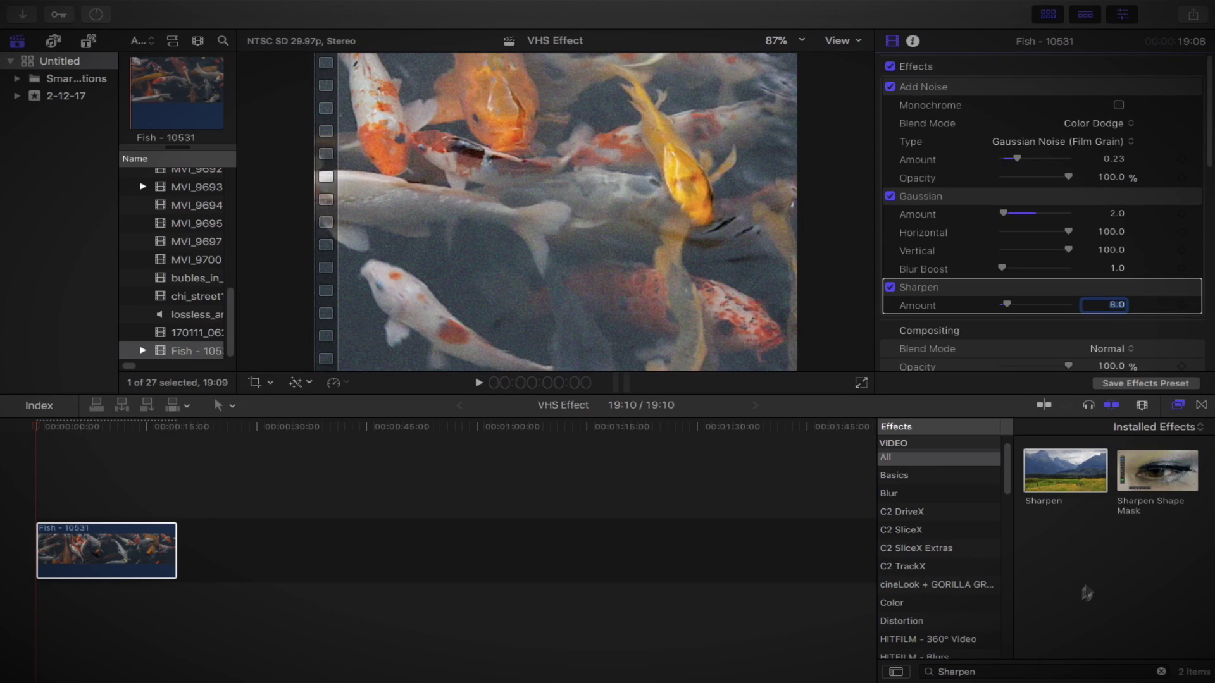
left_click(1015, 672)
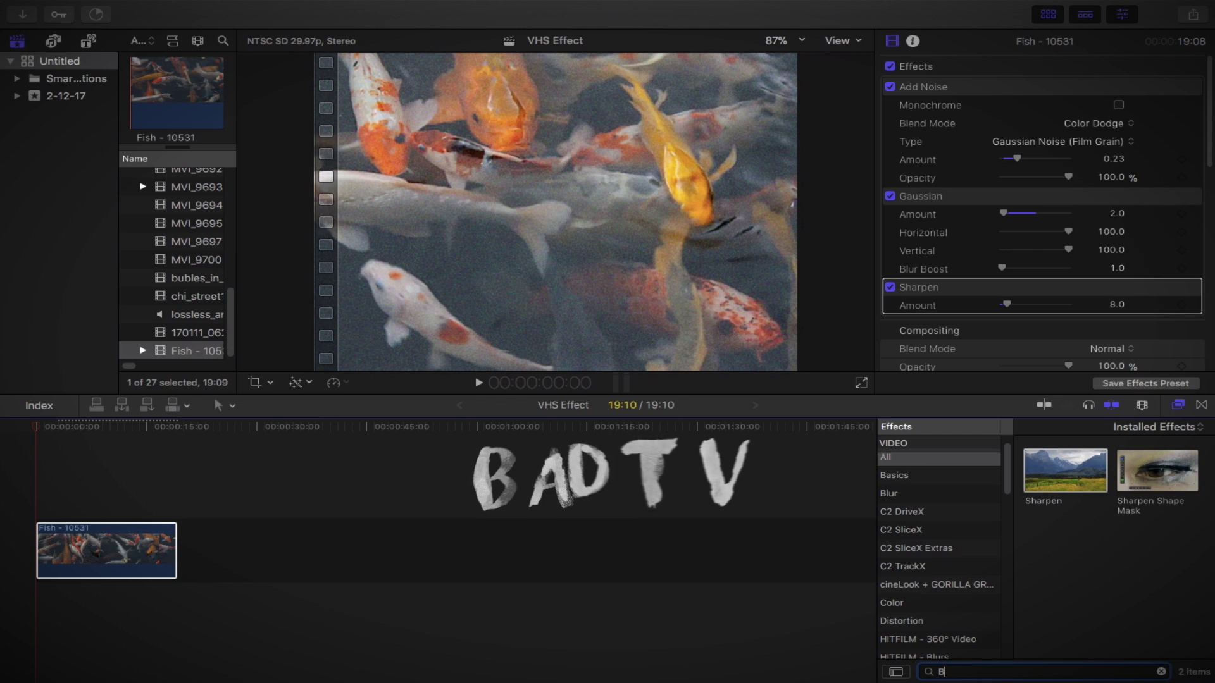
- Apply Bad TV to the koi clip with amount 8 and Soft Light static blend mode
type("Bad")
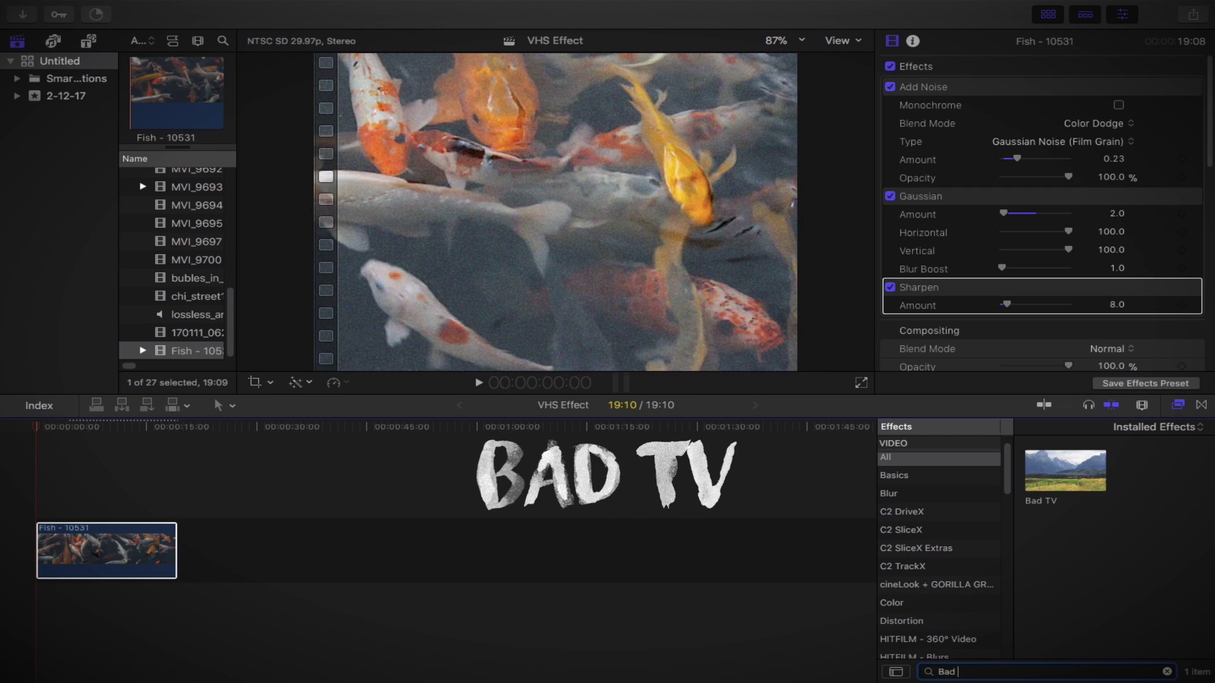
left_click_drag(1056, 472, 144, 555)
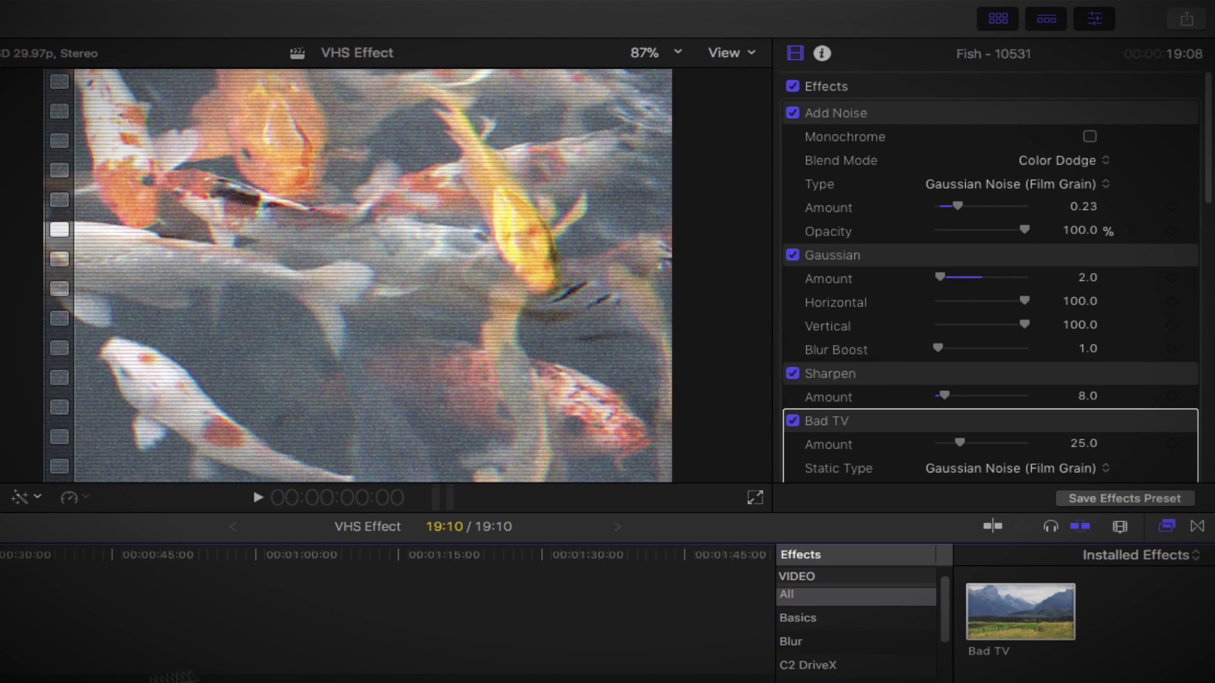
scroll(923, 374, "down", 3)
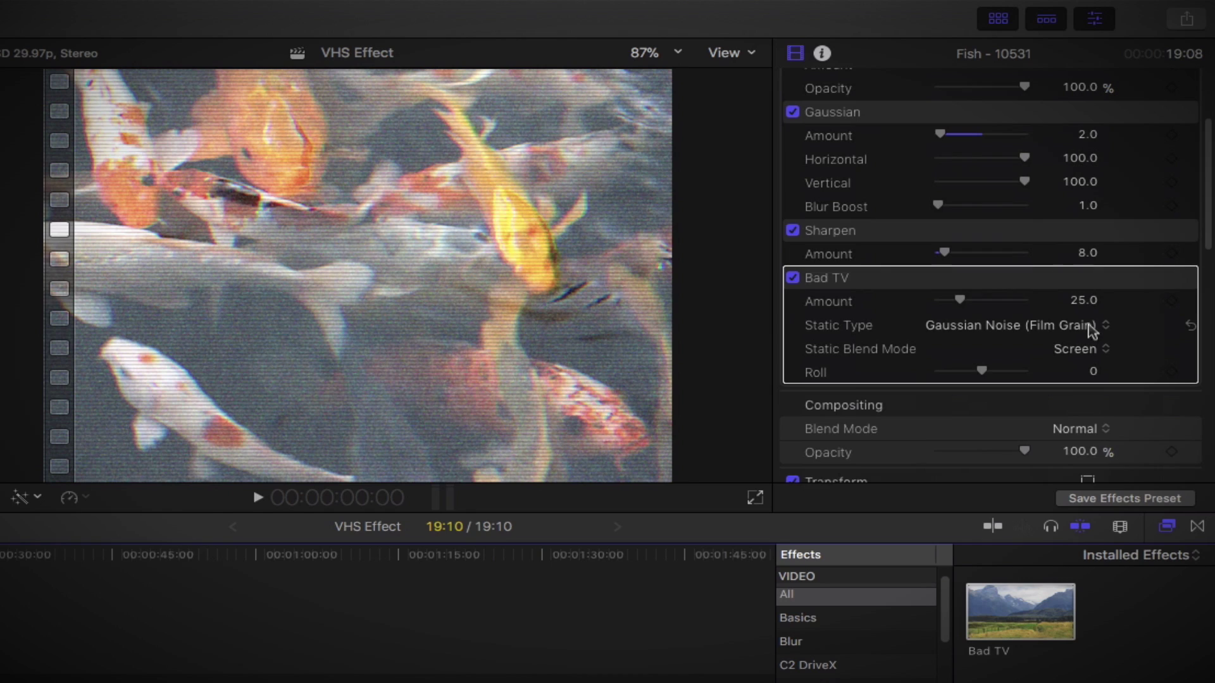
double_click(1090, 303)
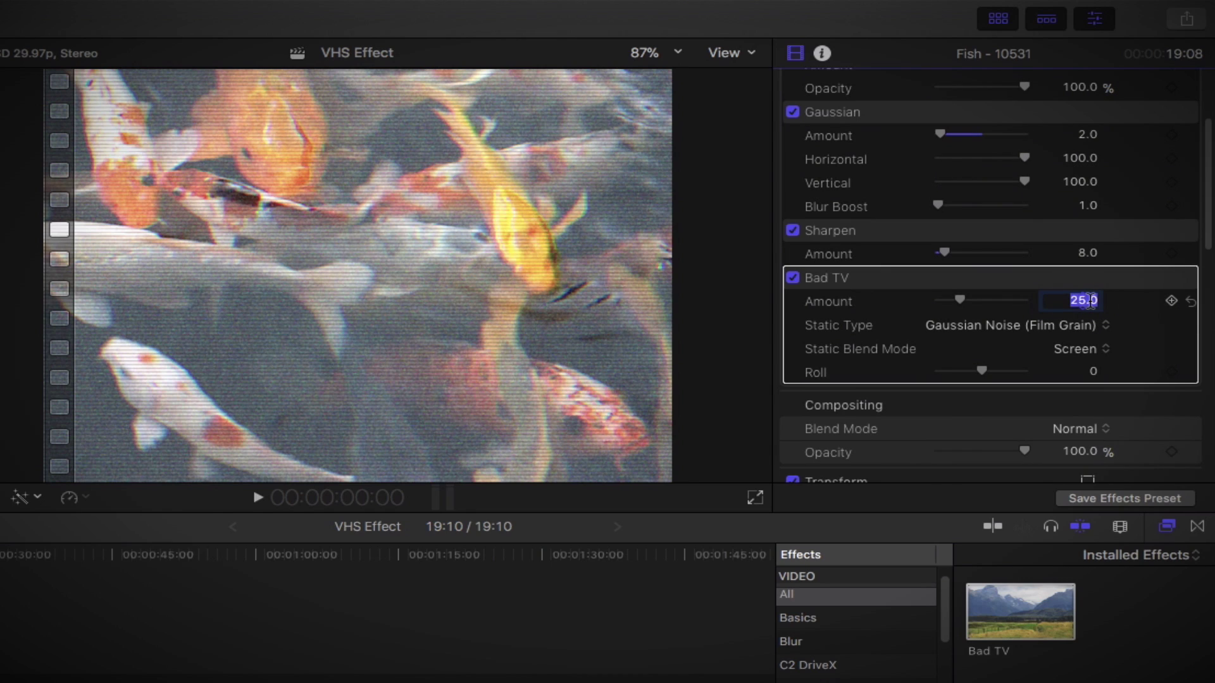
type("8")
key("Return")
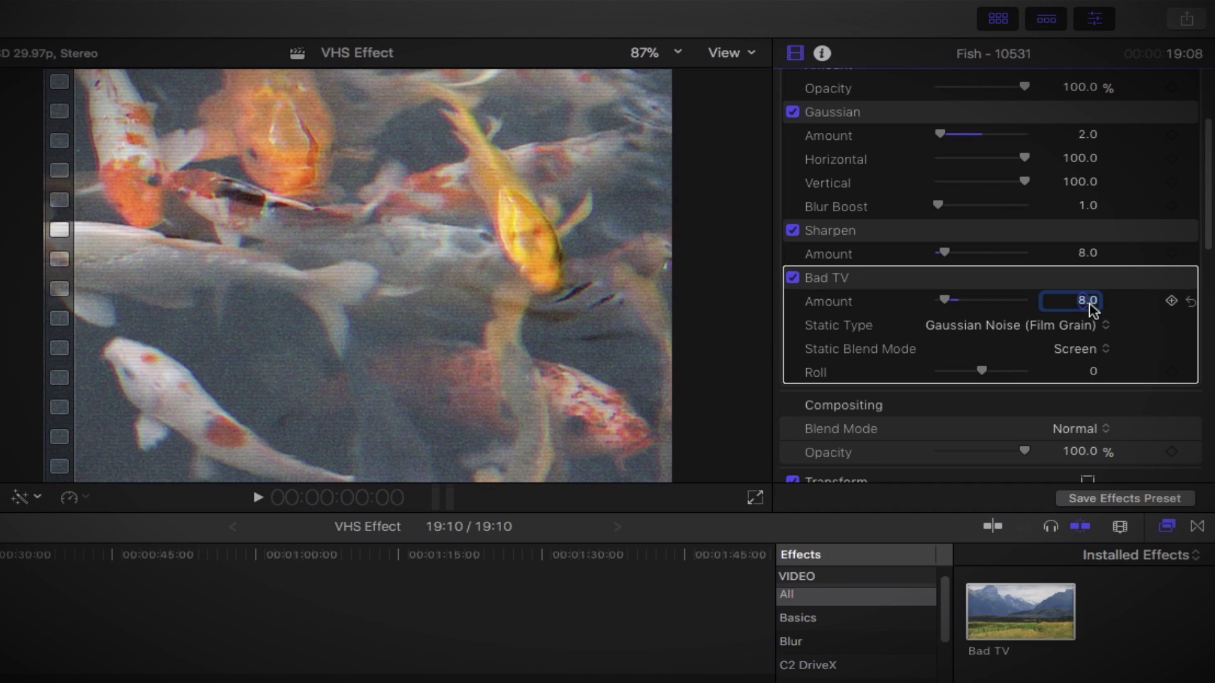
left_click(1087, 350)
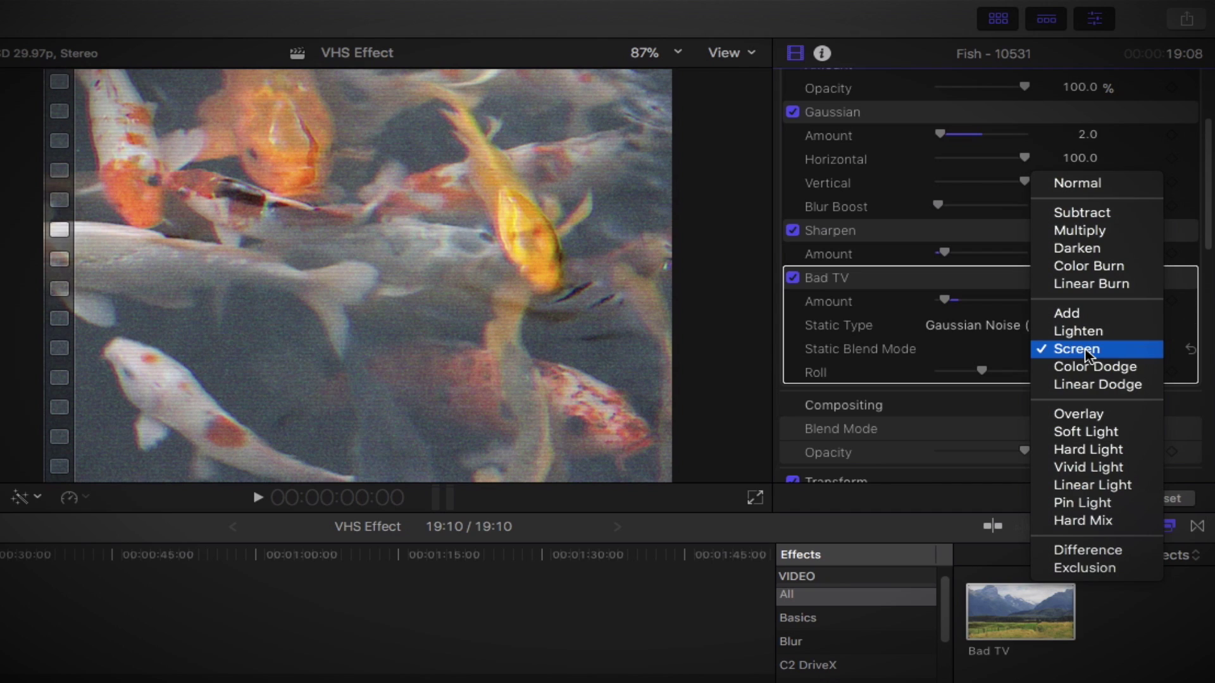
left_click(1079, 432)
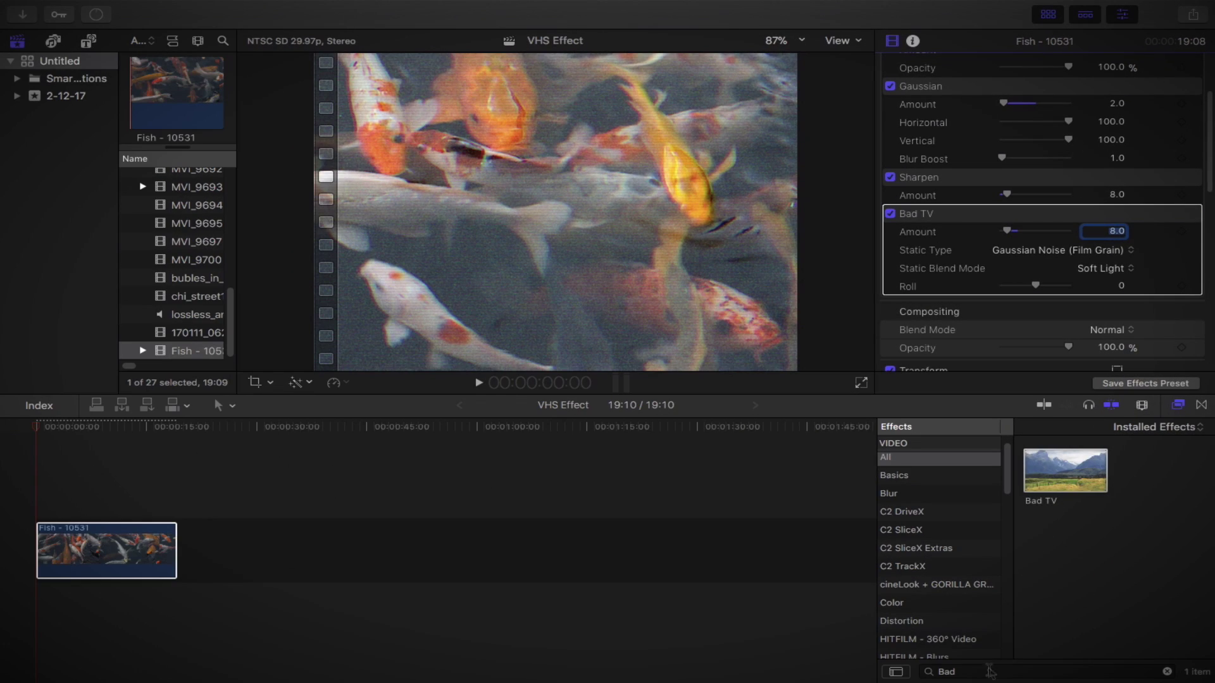
- Apply the Prism effect to the Fish clip and set its amount to 13
left_click(988, 672)
left_click(988, 672)
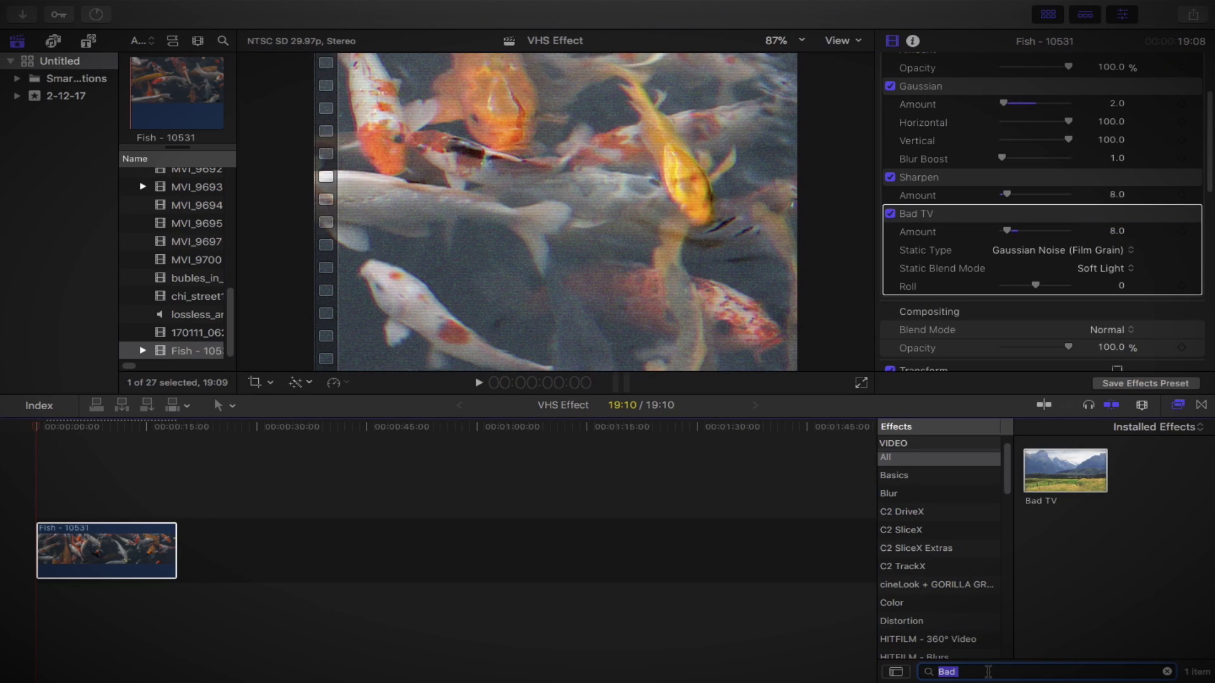
type("Prism")
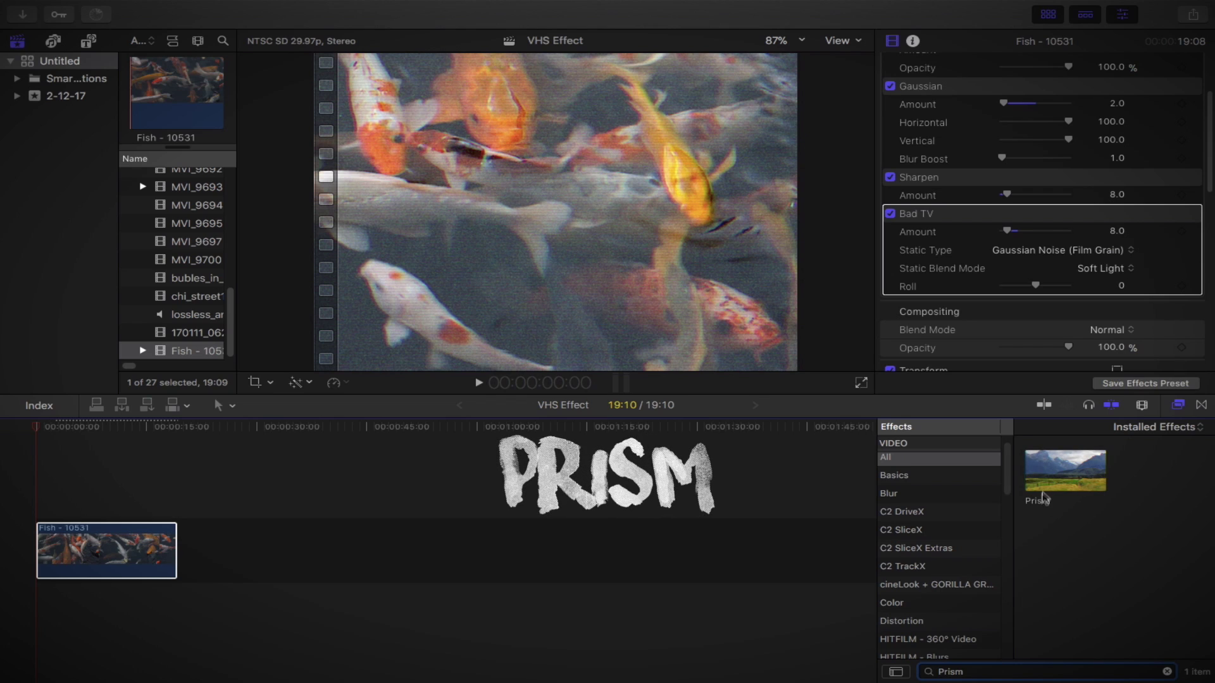
left_click_drag(1065, 470, 149, 551)
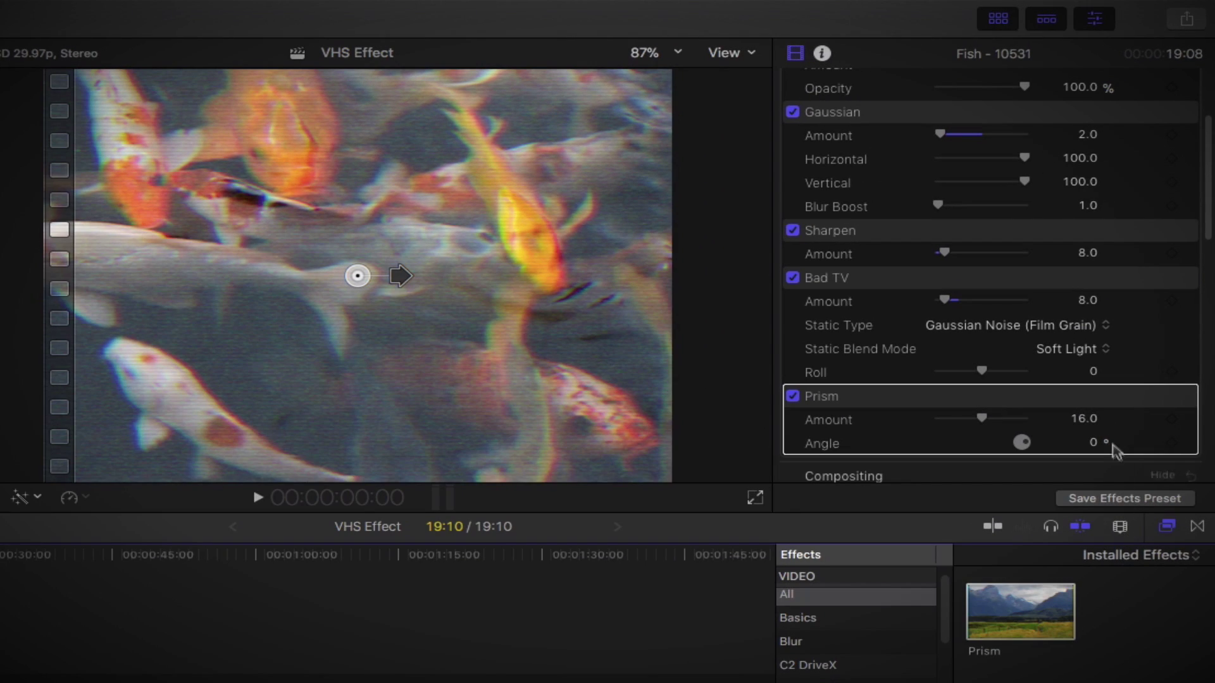
left_click(1083, 419)
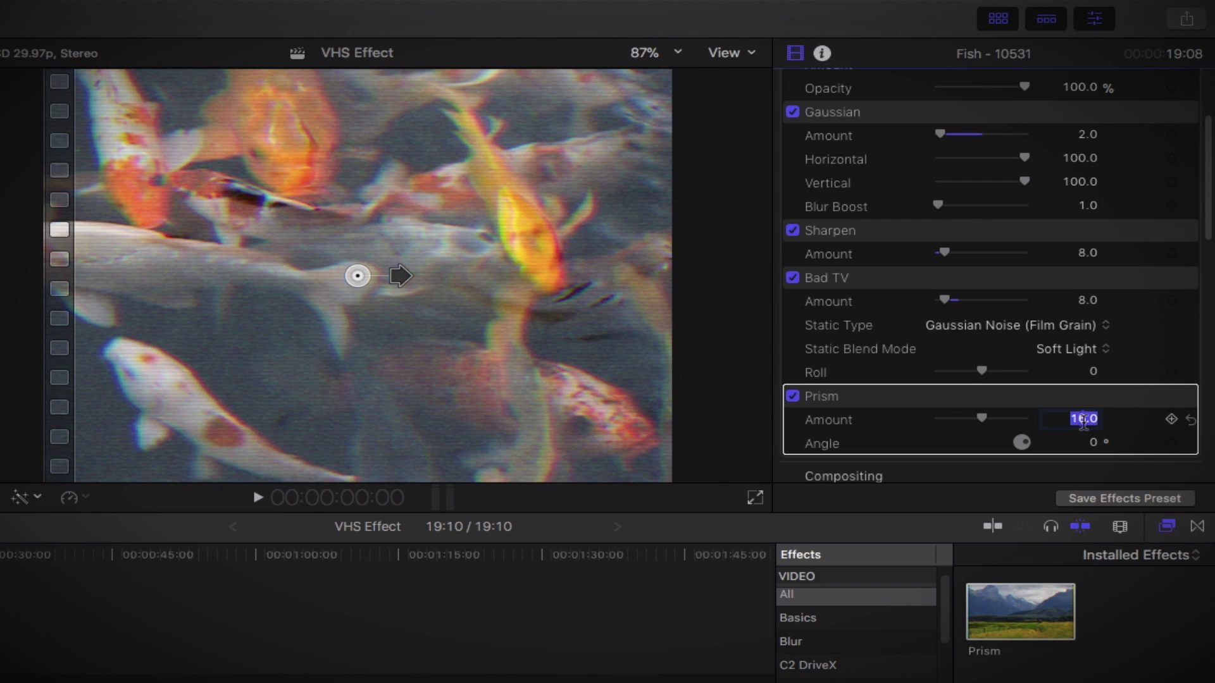
type("13")
key("Return")
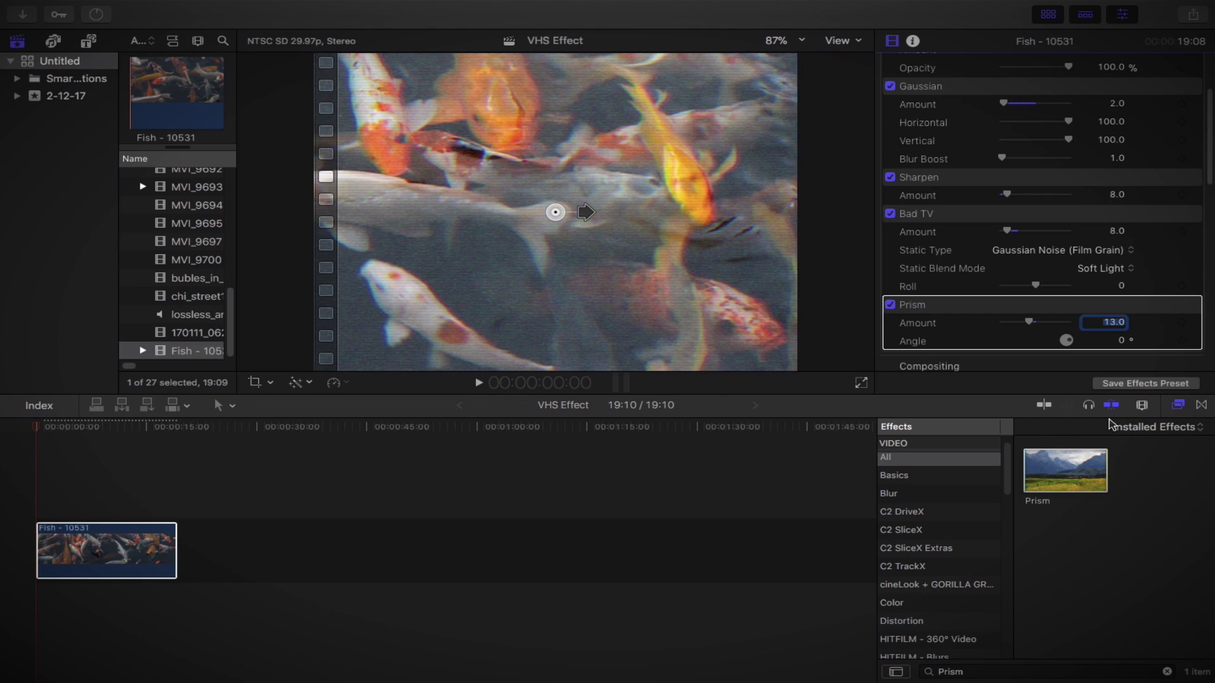
- Apply Color Correction to the Fish clip and show its Color Board
left_click(996, 672)
type("c")
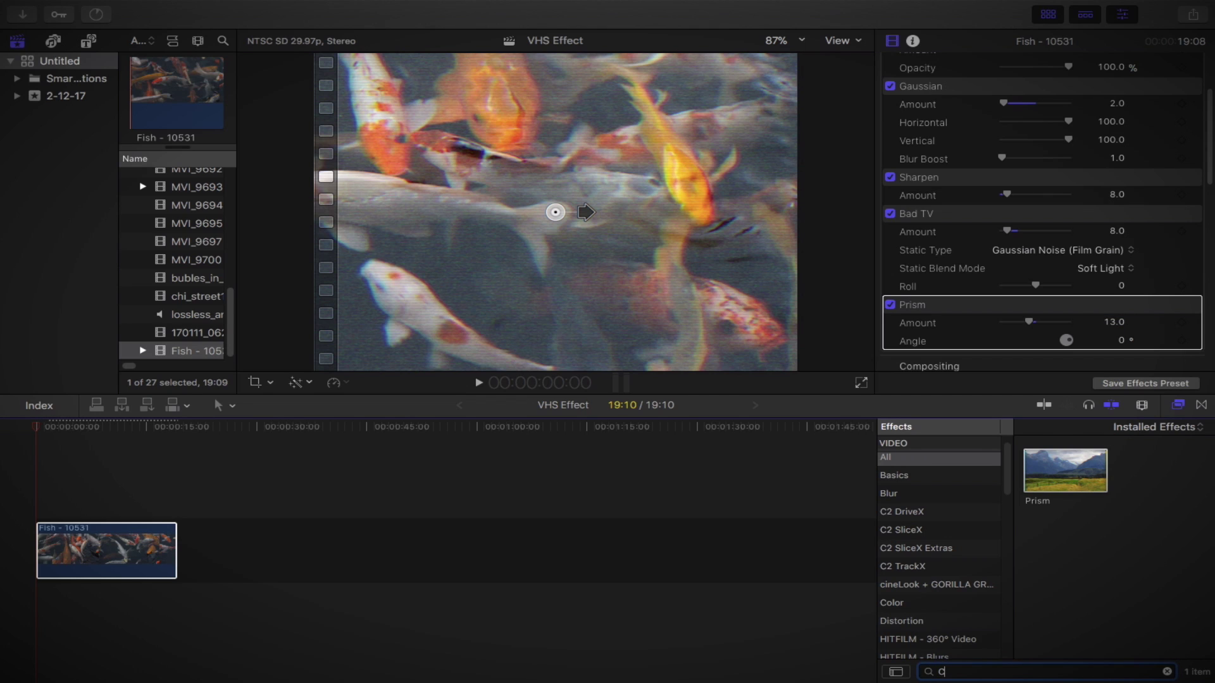
type("olor")
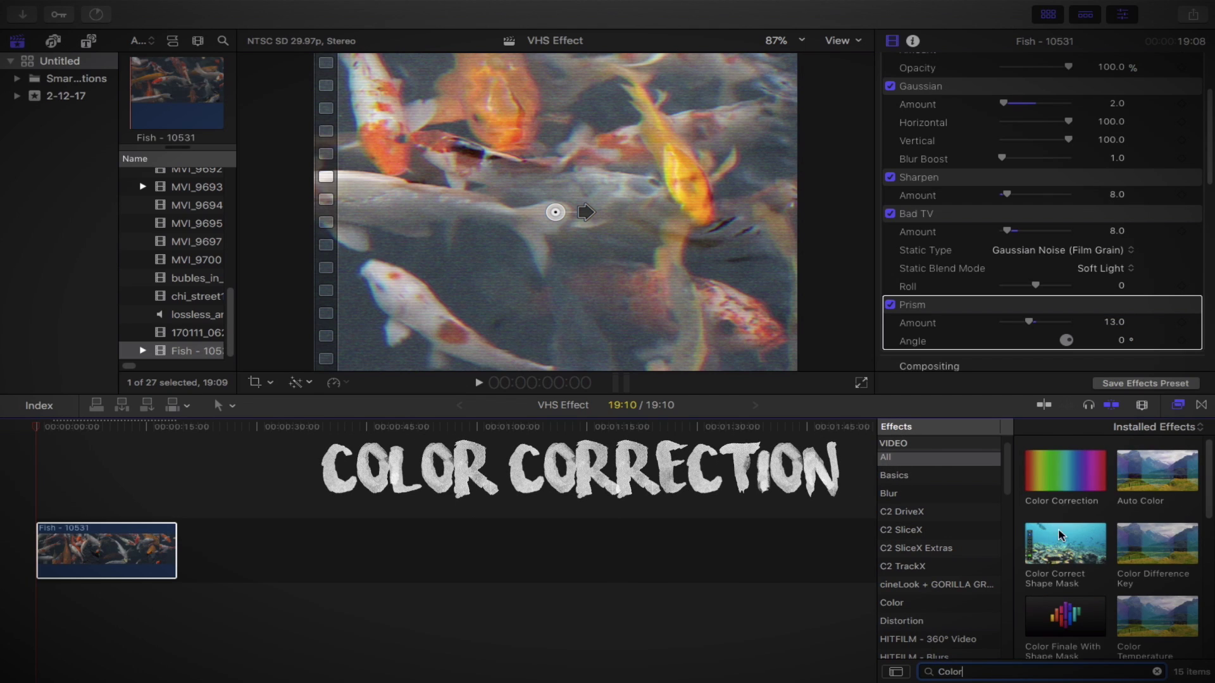
left_click_drag(1065, 465, 135, 545)
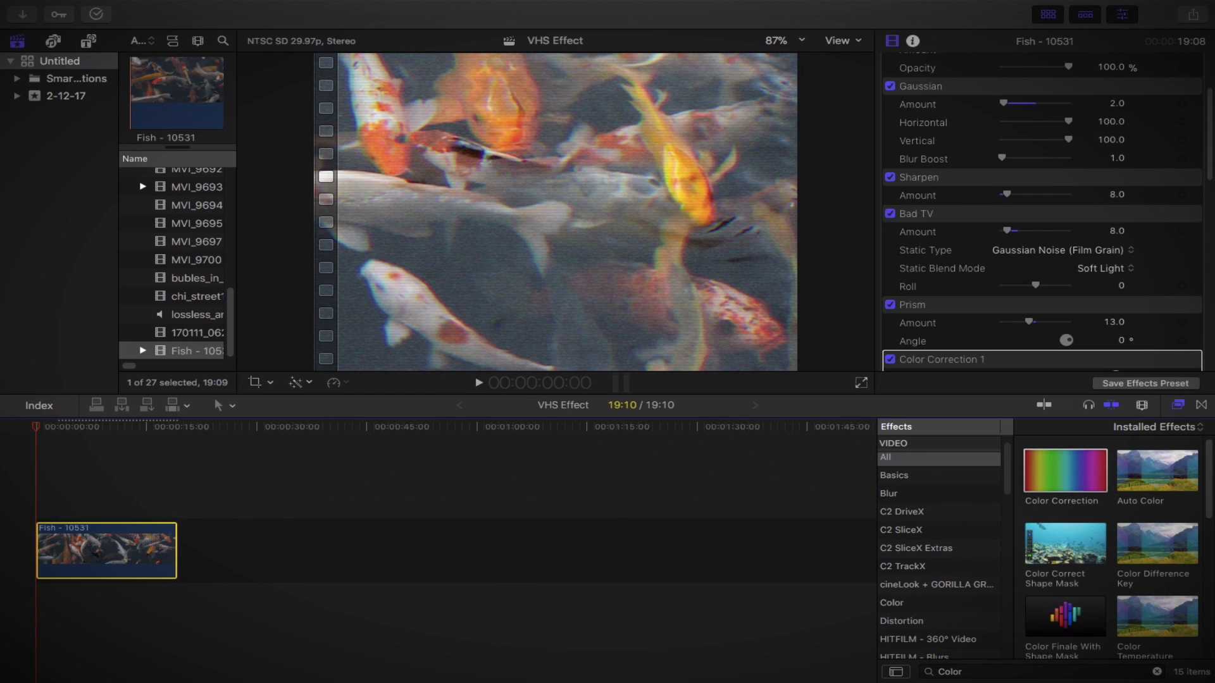
scroll(962, 301, "down", 3)
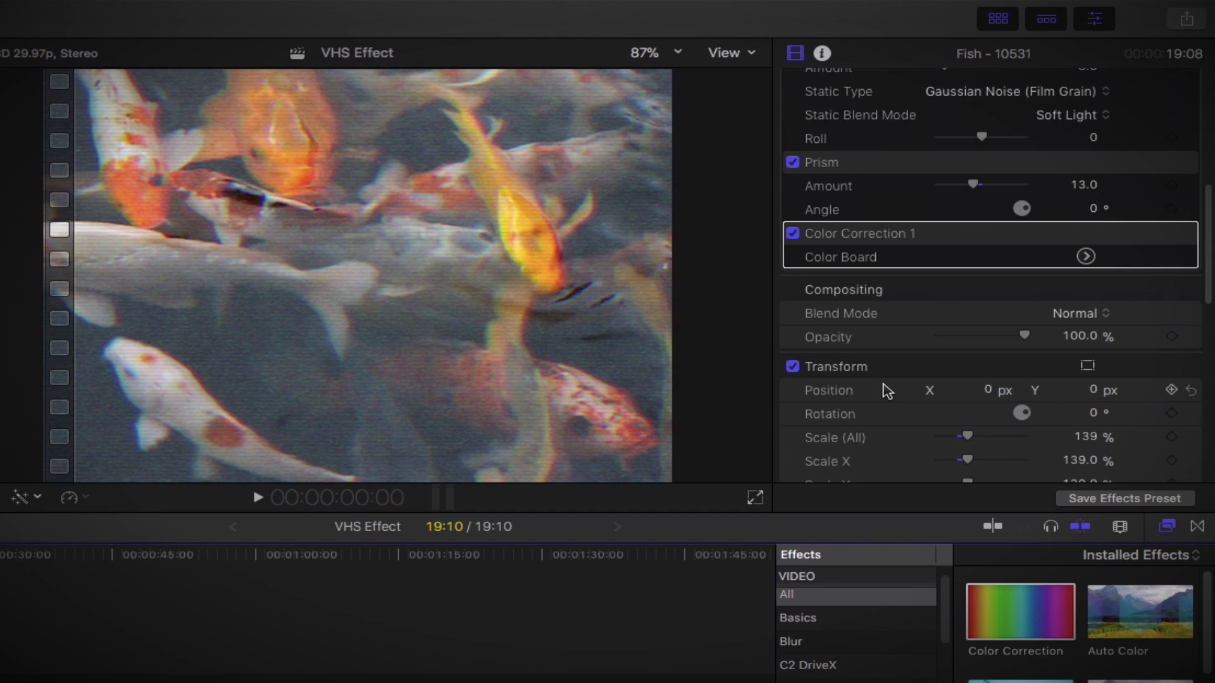
left_click(1085, 253)
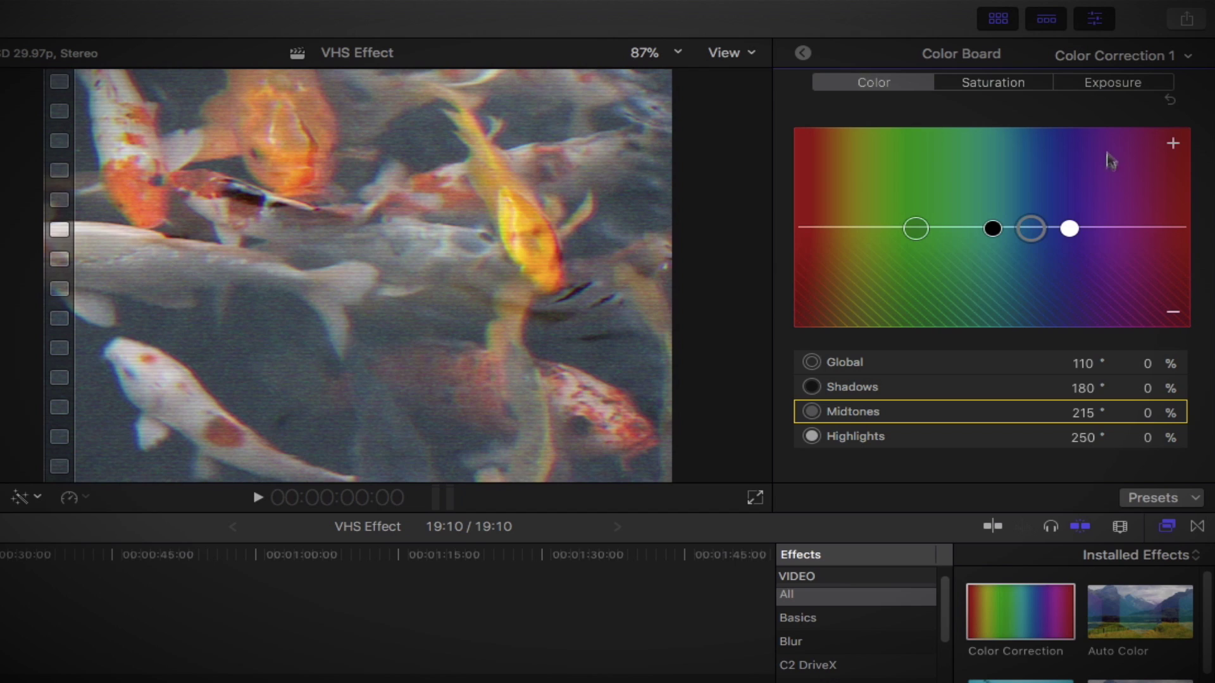
- Set exposure highlights and midtones to +20%, shadows to -20%, and global saturation to -18%
left_click(1114, 84)
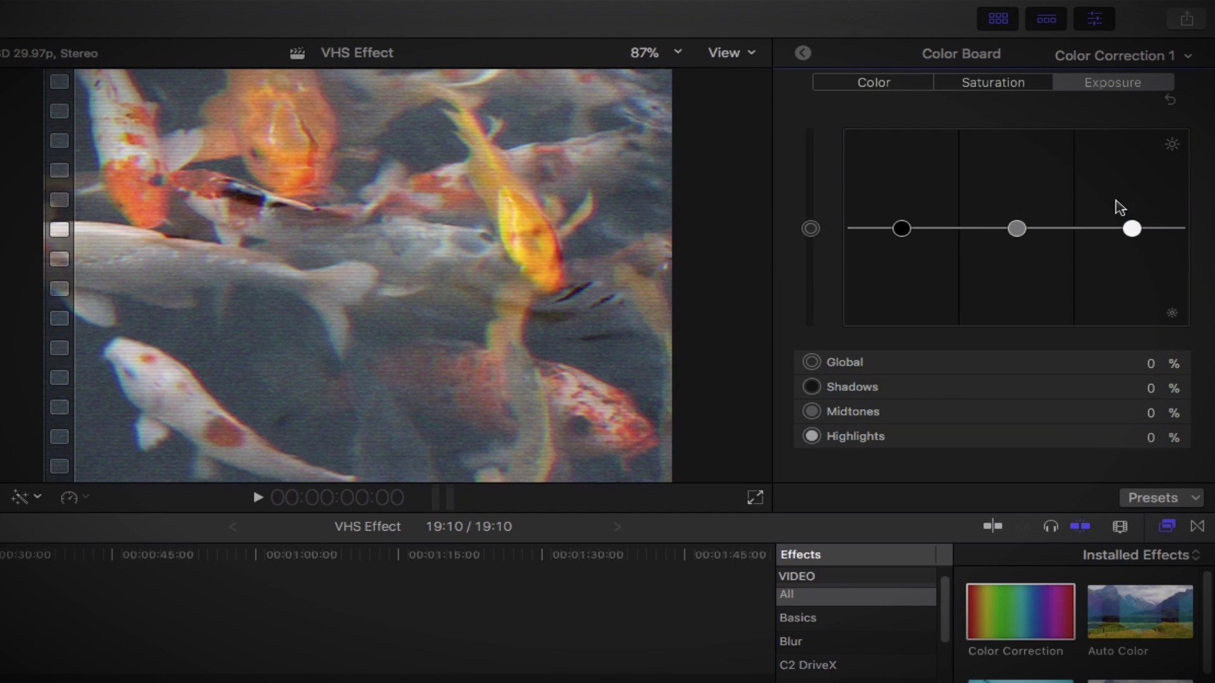
mouse_move(1132, 229)
left_mouse_down()
mouse_move(1136, 211)
mouse_move(1118, 210)
left_mouse_up()
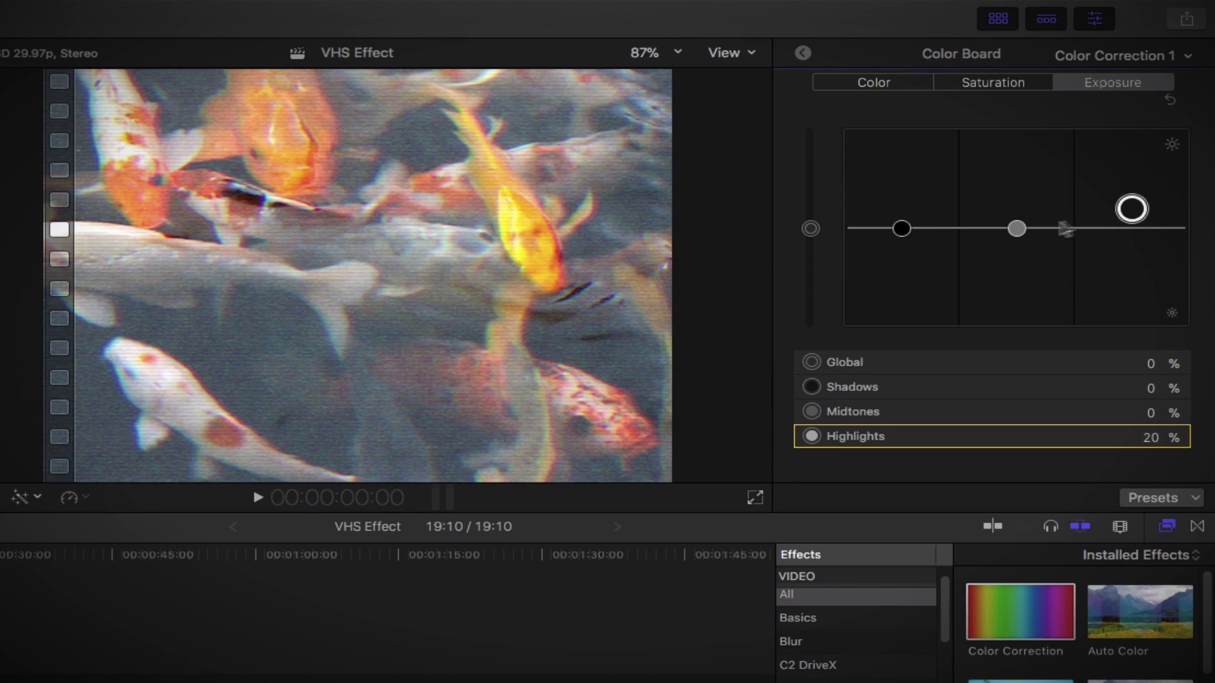
left_click_drag(1016, 230, 1020, 213)
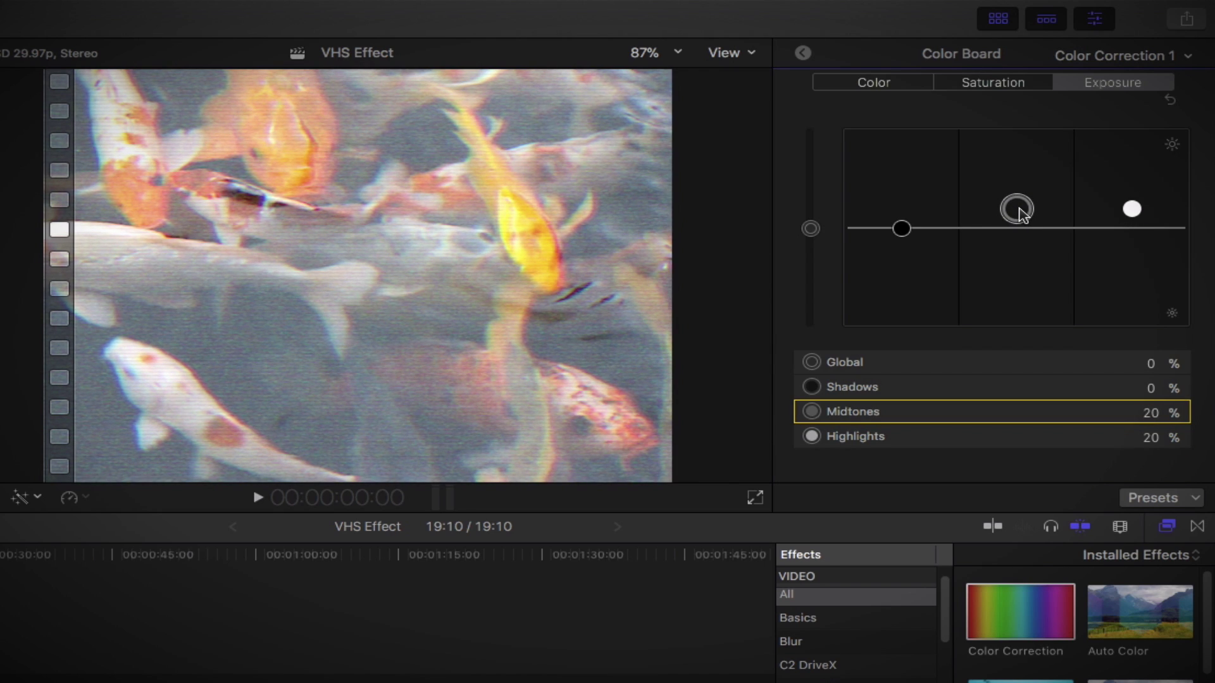
left_click_drag(902, 229, 903, 250)
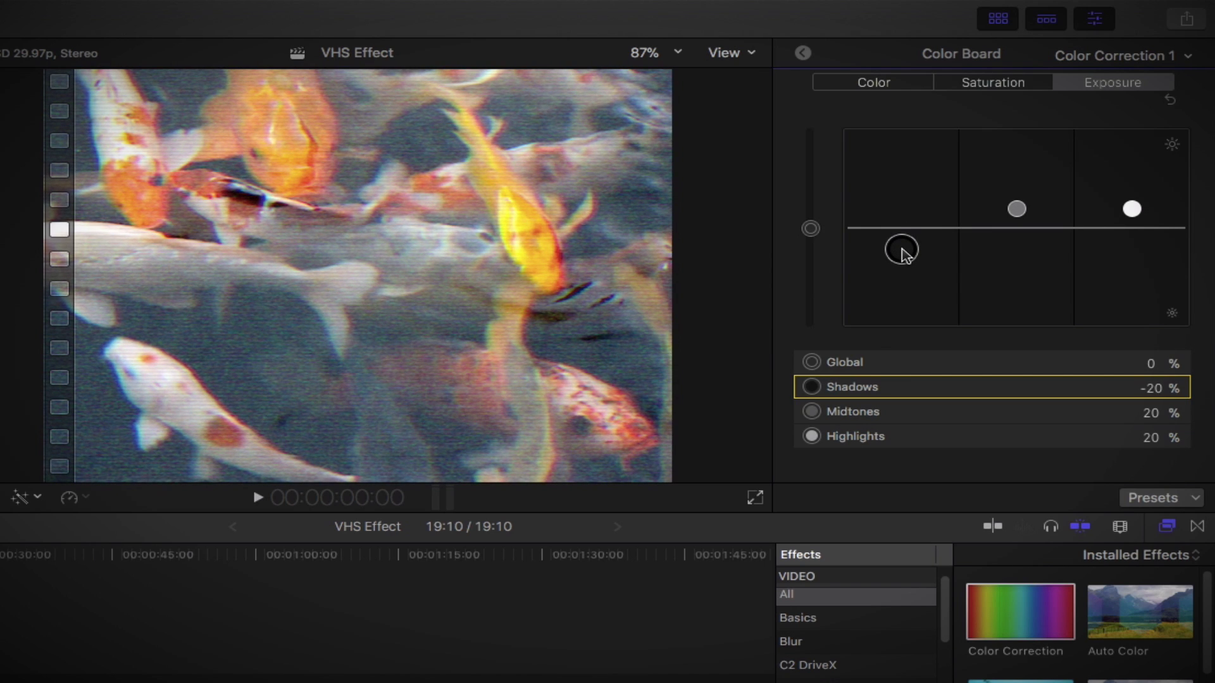
left_click(967, 89)
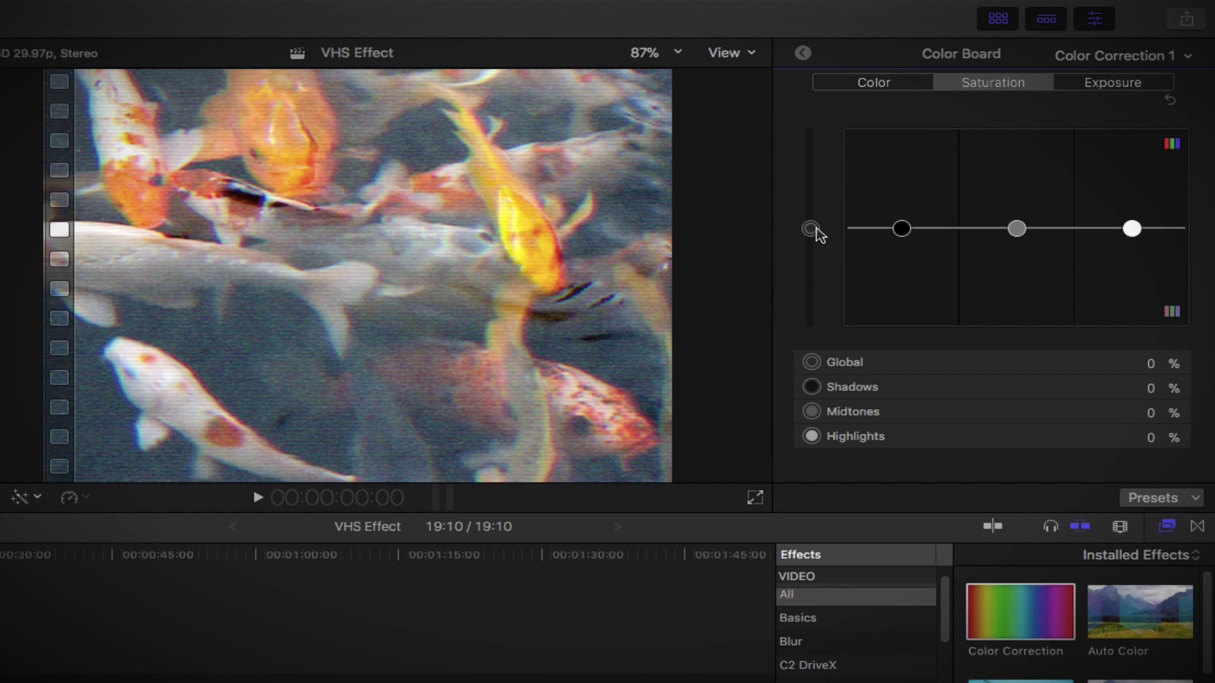
left_click_drag(810, 229, 821, 253)
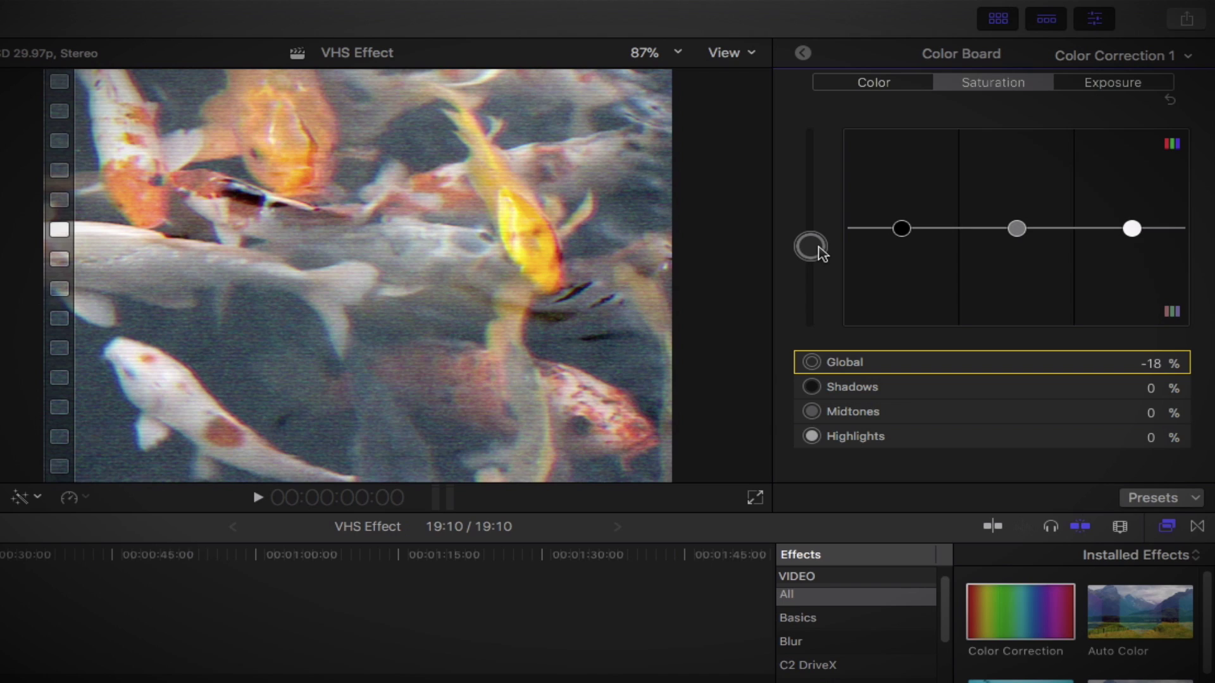
- Tint global red 3%, highlights 258°/18%, midtones 217°/6%, and shadows 182°/7%
left_click(851, 87)
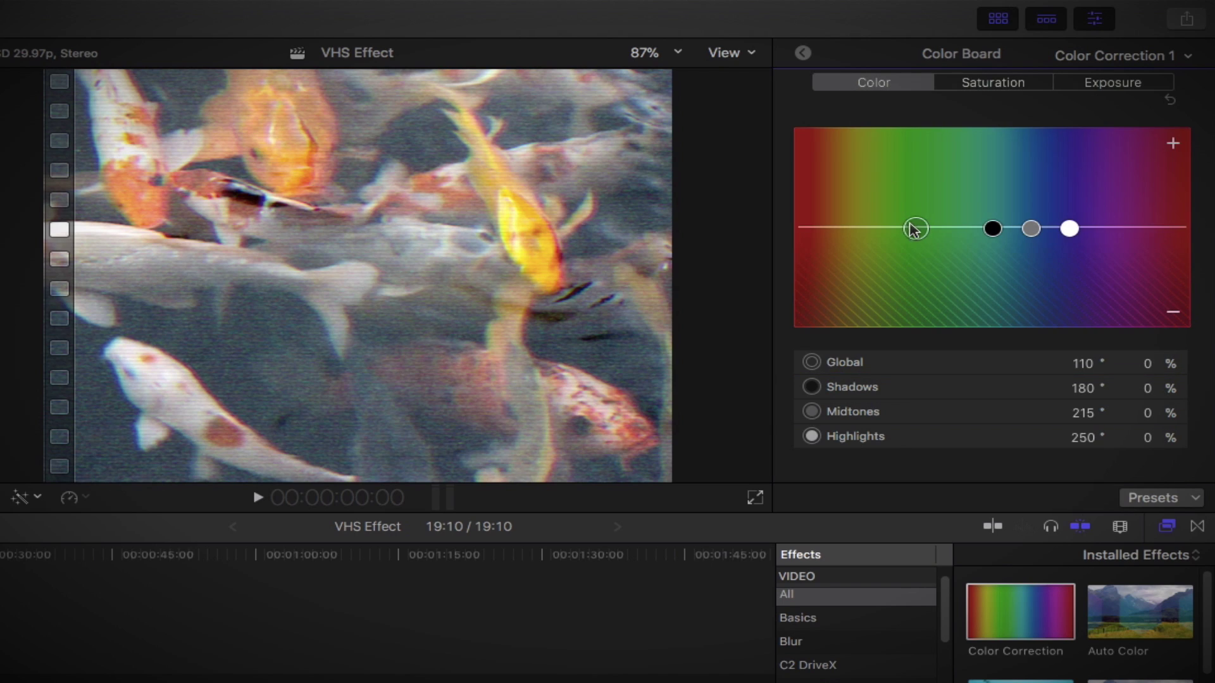
left_click_drag(915, 230, 791, 225)
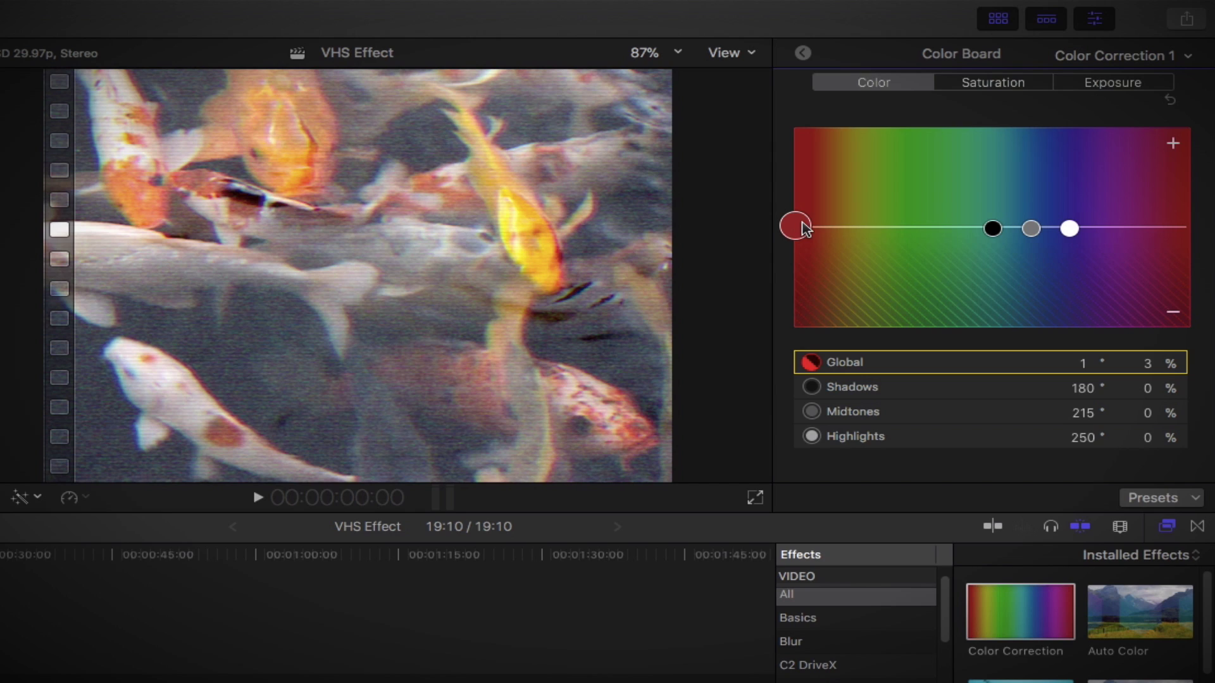
left_click_drag(1068, 229, 1075, 219)
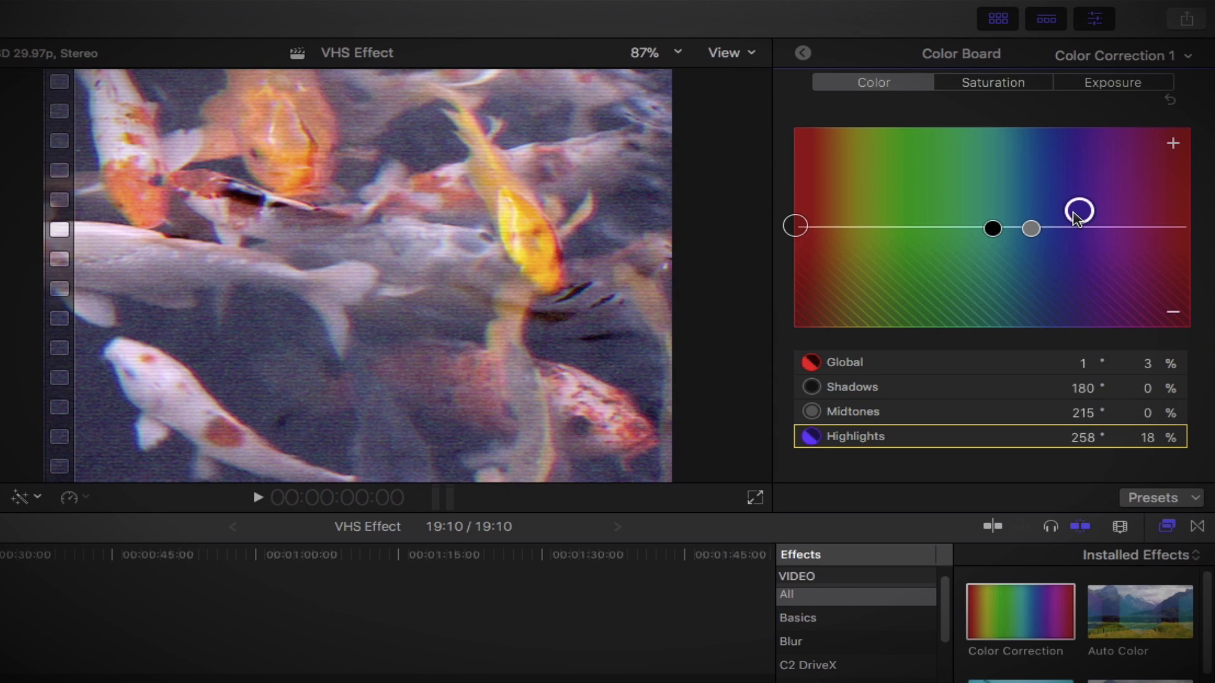
left_click_drag(1031, 228, 1037, 224)
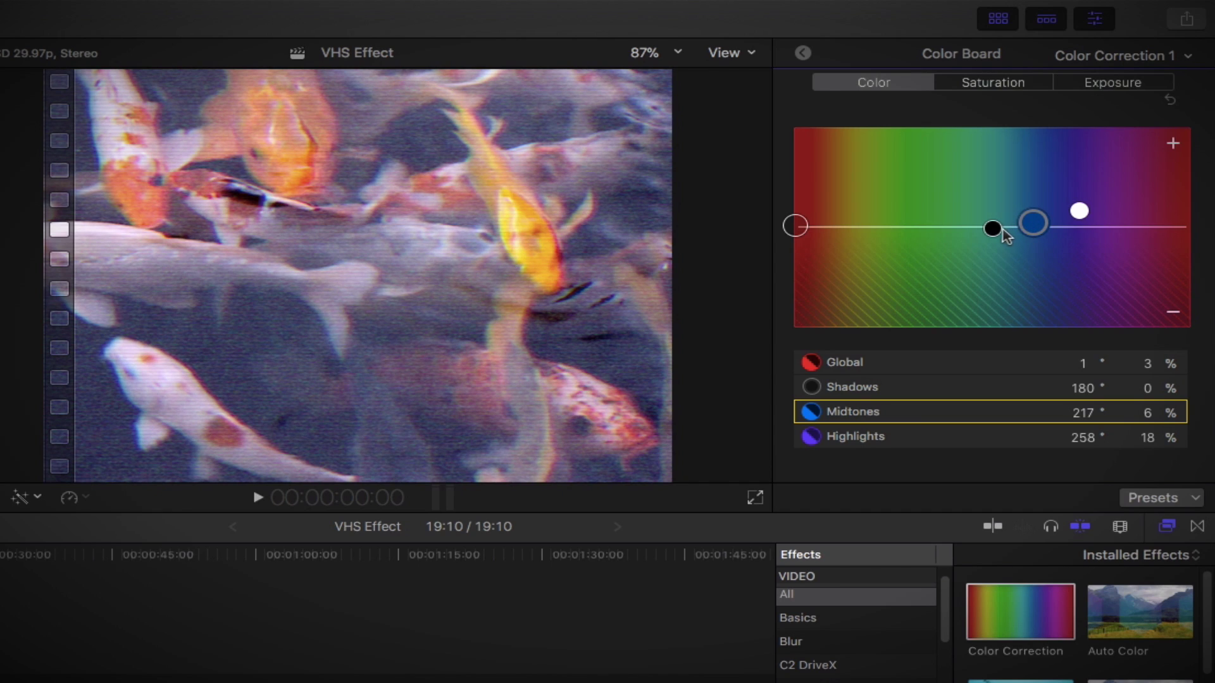
left_click_drag(994, 229, 998, 227)
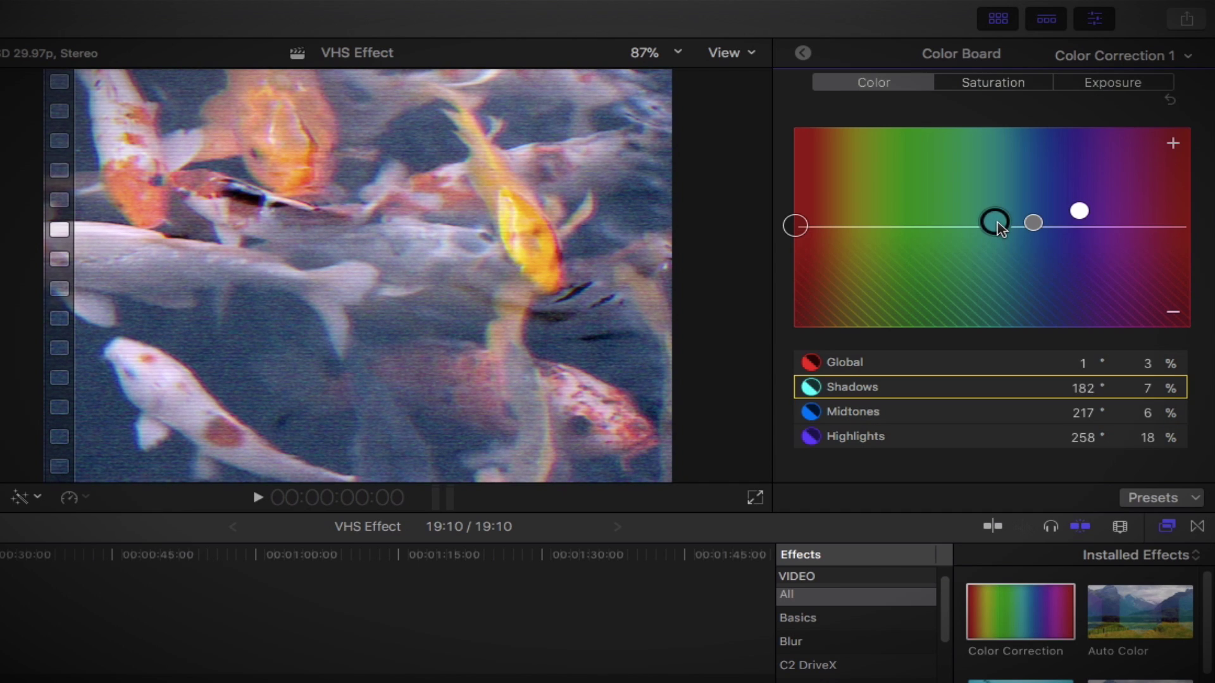